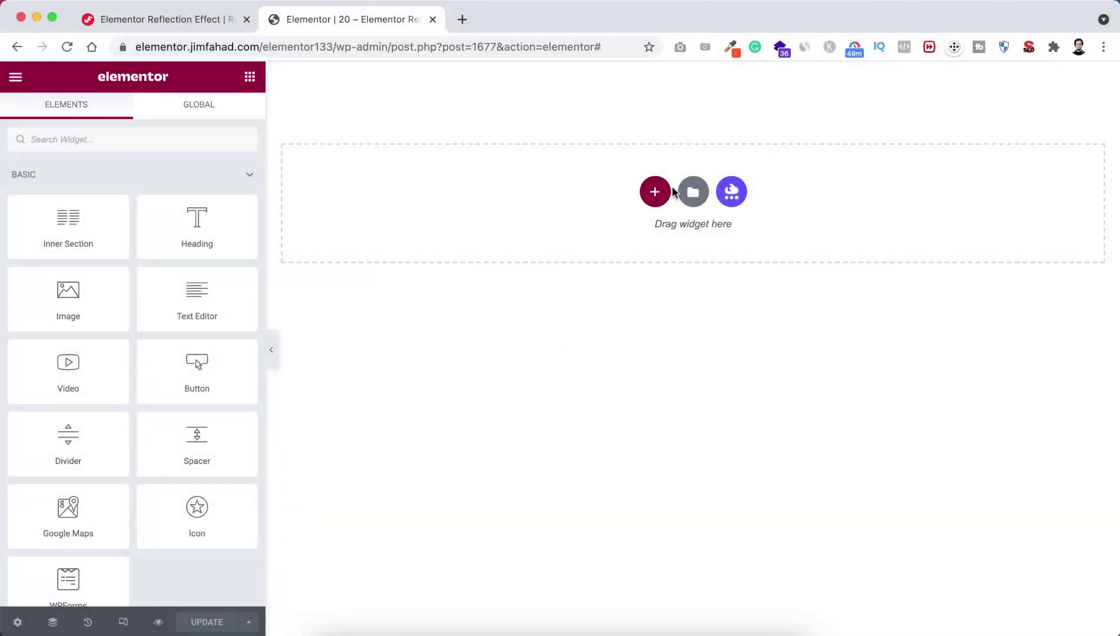
Add a three-column section with a minimum height of 100 VH.
{"action": "left_click", "coordinate": [655, 189]}
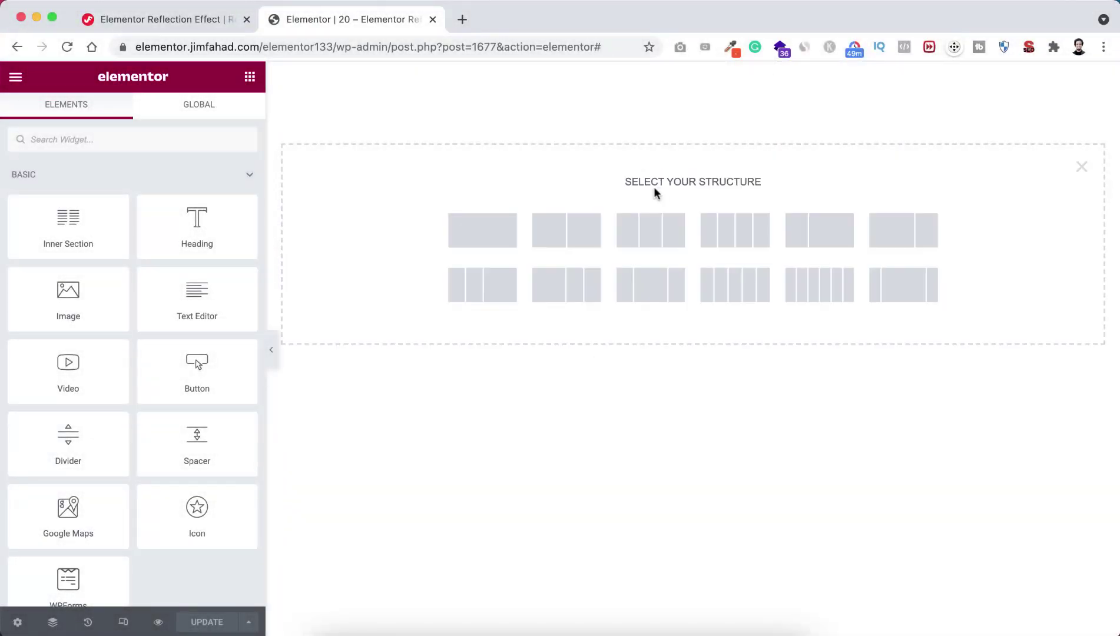
{"action": "left_click", "coordinate": [649, 233]}
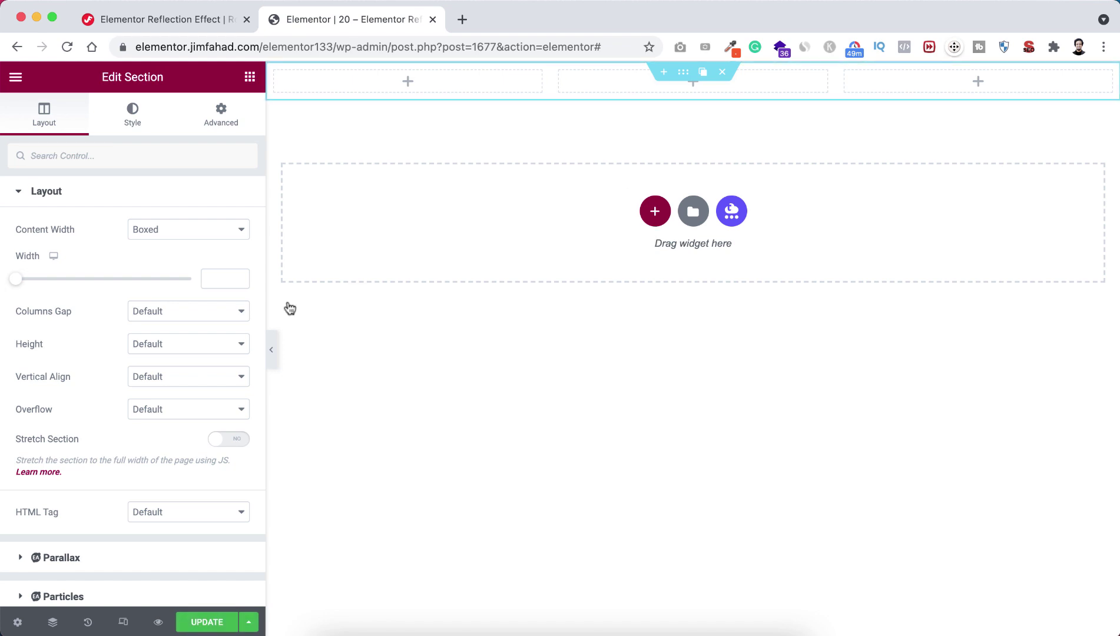
{"action": "left_click", "coordinate": [175, 345]}
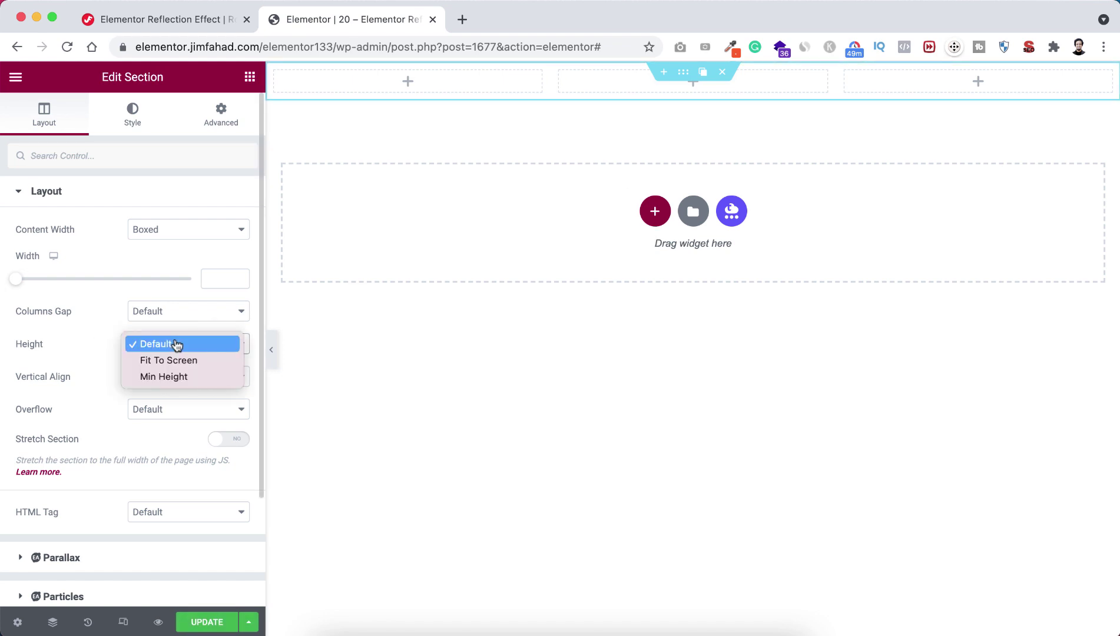
{"action": "left_click", "coordinate": [186, 376]}
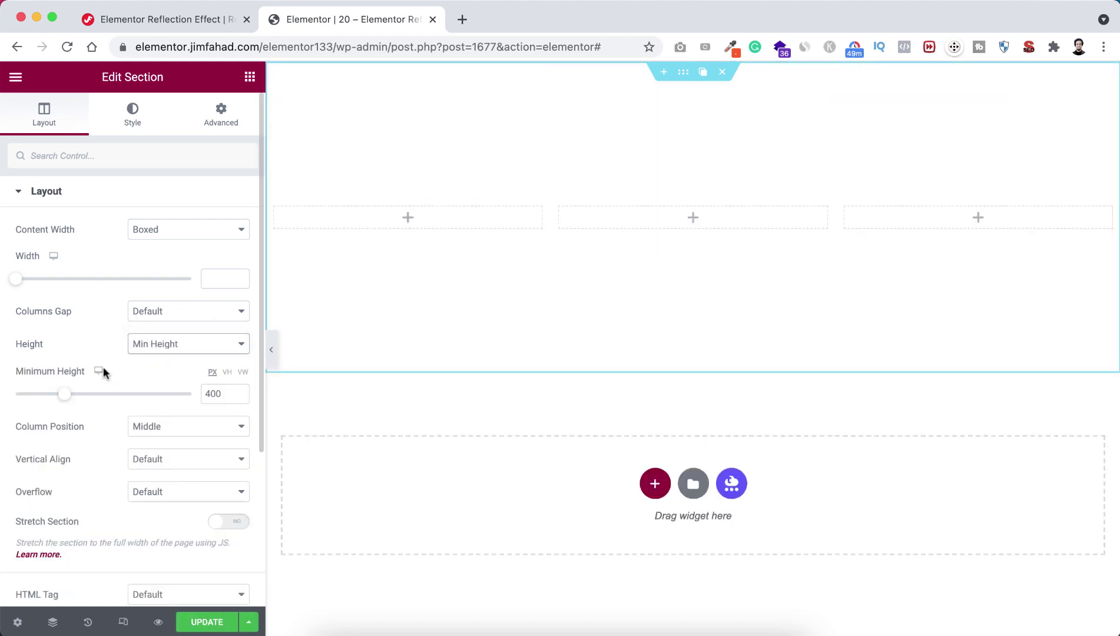
{"action": "left_click", "coordinate": [229, 373]}
{"action": "left_click_drag", "start_coordinate": [15, 393], "coordinate": [240, 395]}
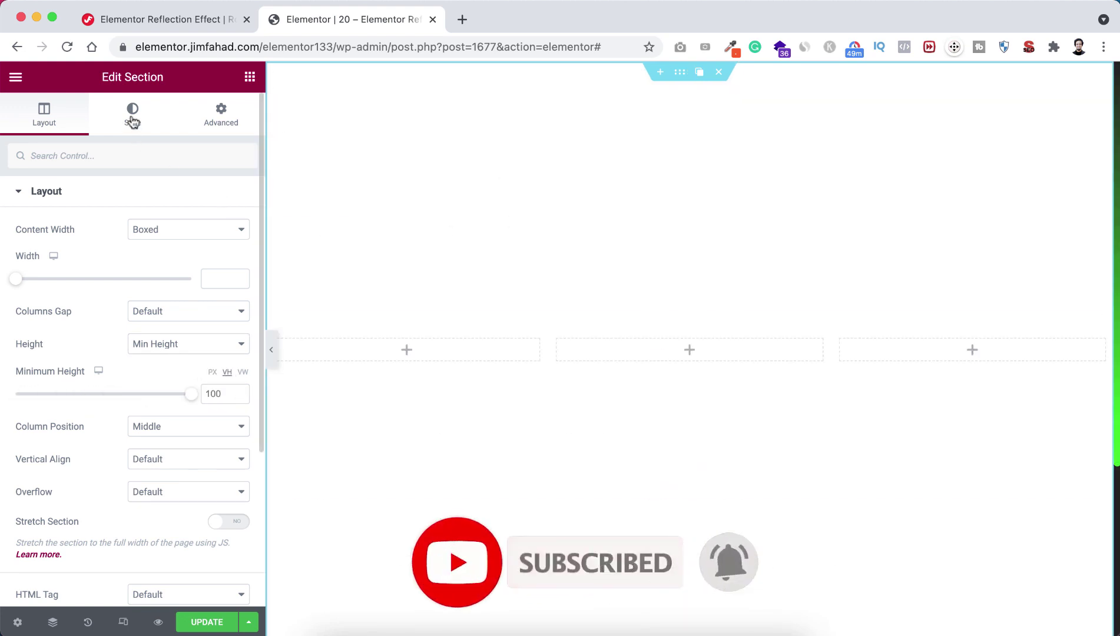
Give the section a classic background in the Black Blue global colour.
{"action": "left_click", "coordinate": [132, 118]}
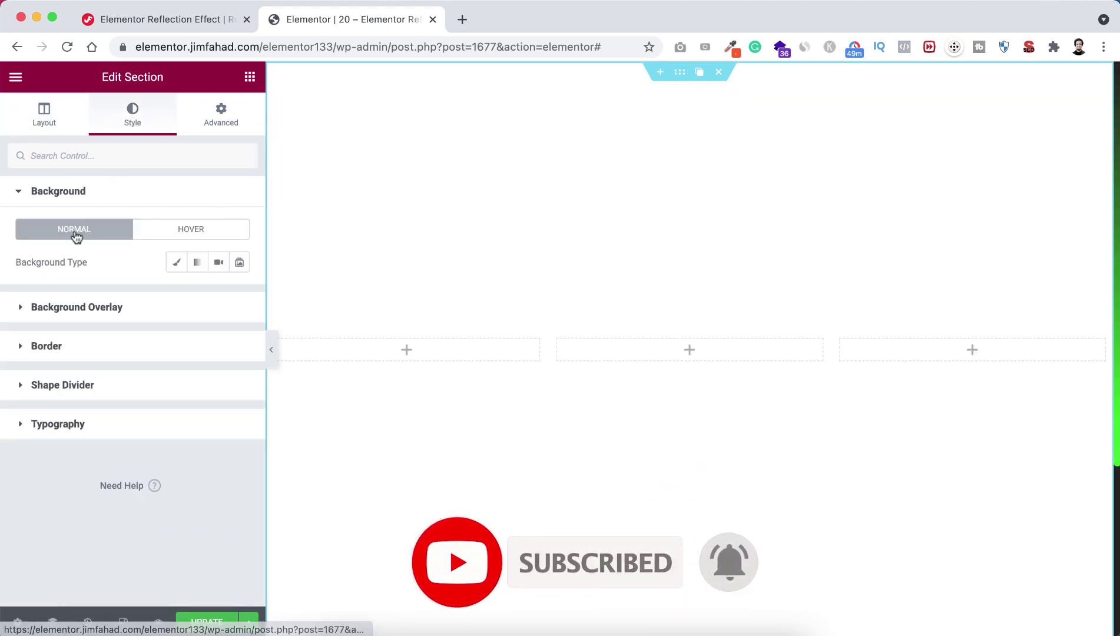
{"action": "left_click", "coordinate": [176, 263]}
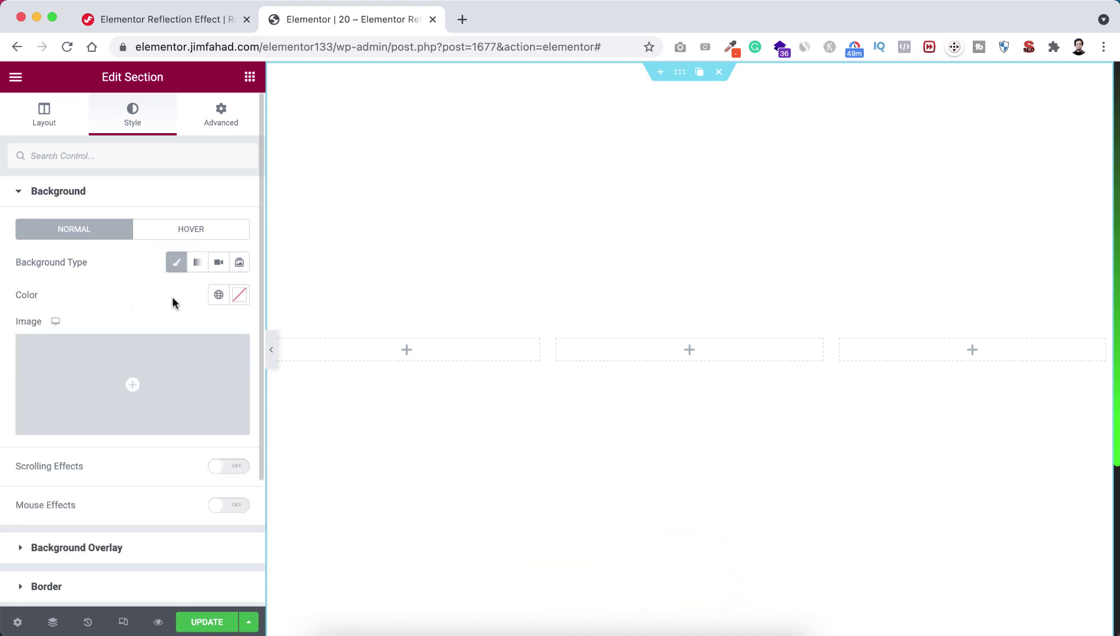
{"action": "left_click", "coordinate": [218, 293]}
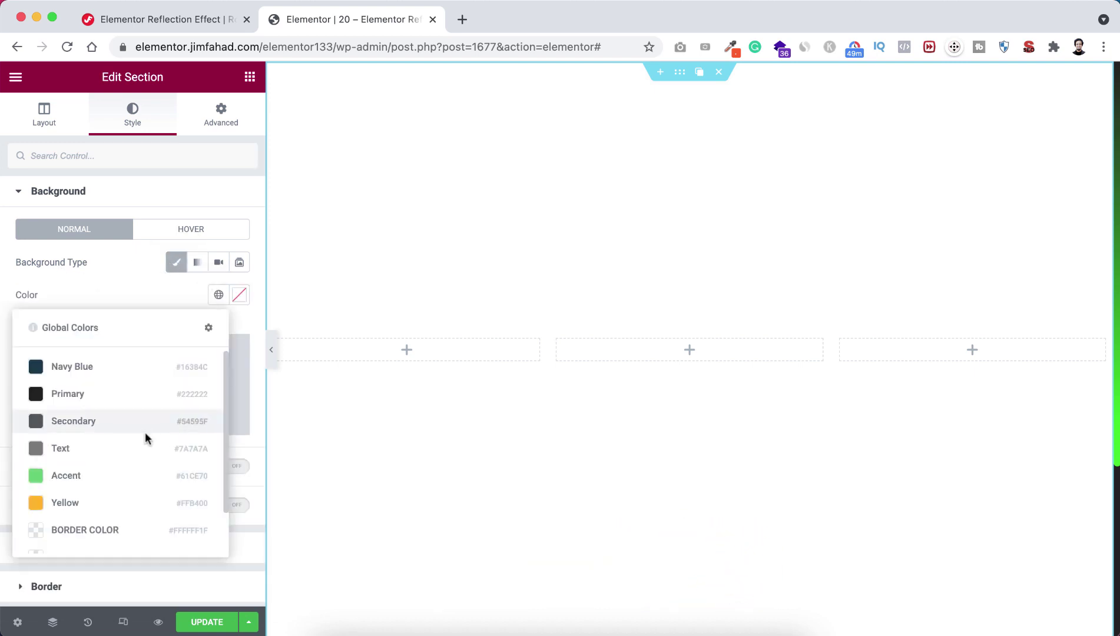
{"action": "scroll", "coordinate": [145, 442], "scroll_direction": "down", "scroll_amount": 2}
{"action": "left_click", "coordinate": [104, 531]}
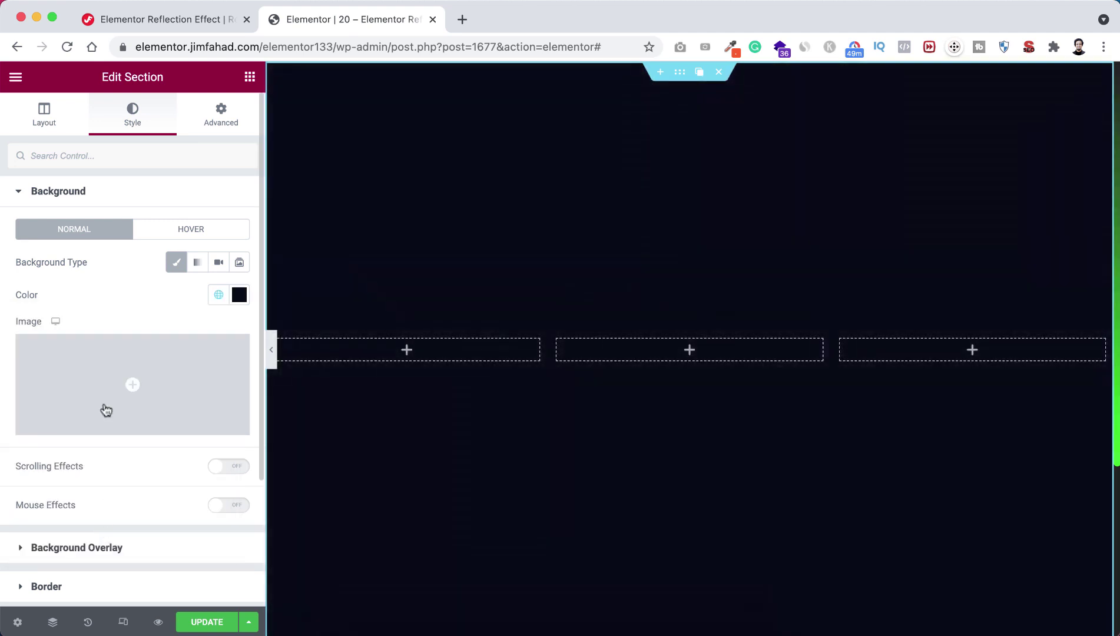
Drop an Image widget into the middle column and insert the portrait photo from the Media Library.
{"action": "left_click", "coordinate": [689, 351]}
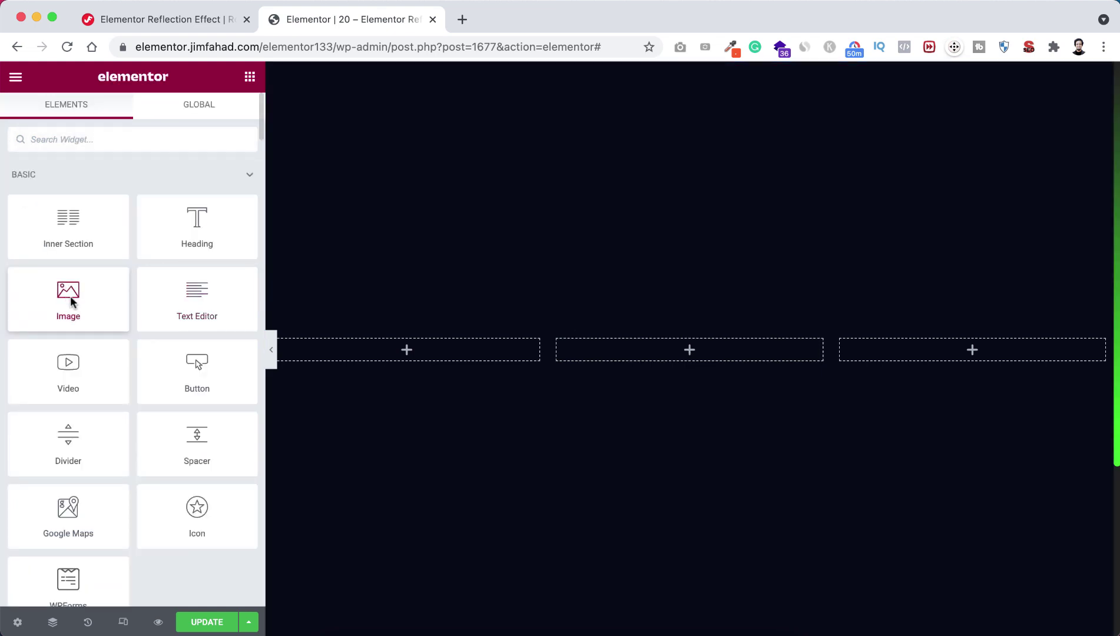
{"action": "left_click_drag", "start_coordinate": [72, 297], "coordinate": [681, 351]}
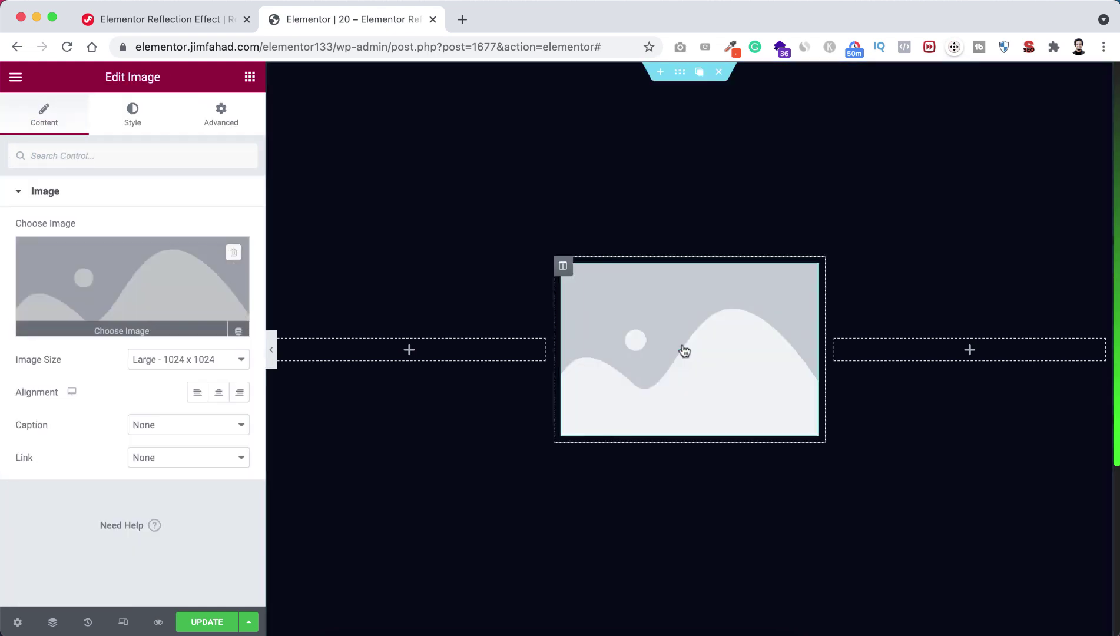
{"action": "left_click", "coordinate": [115, 283]}
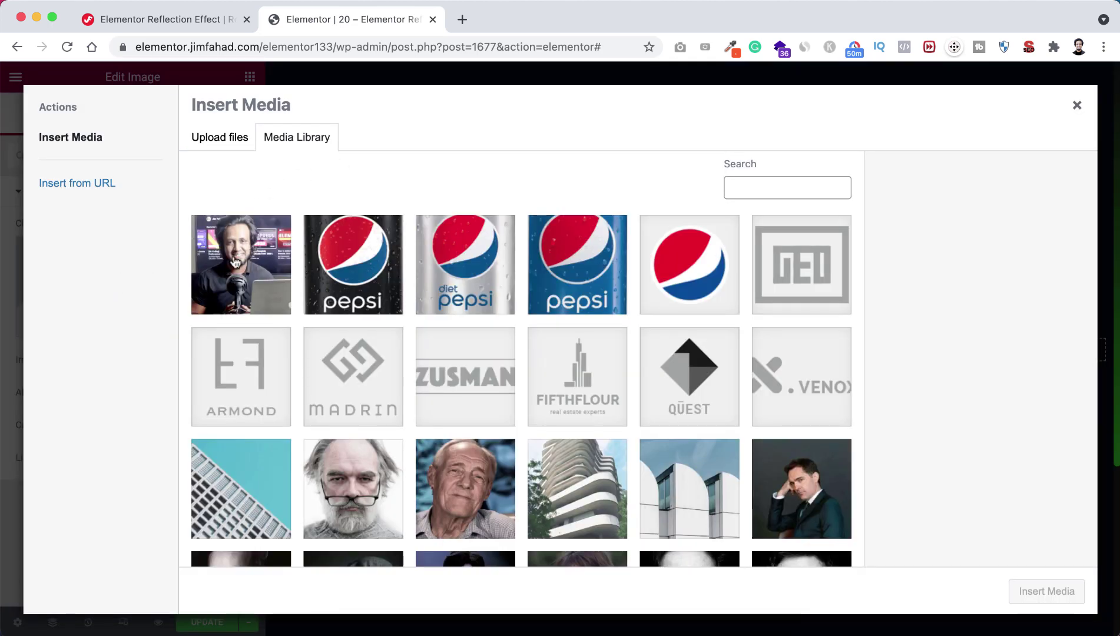
{"action": "left_click", "coordinate": [239, 268]}
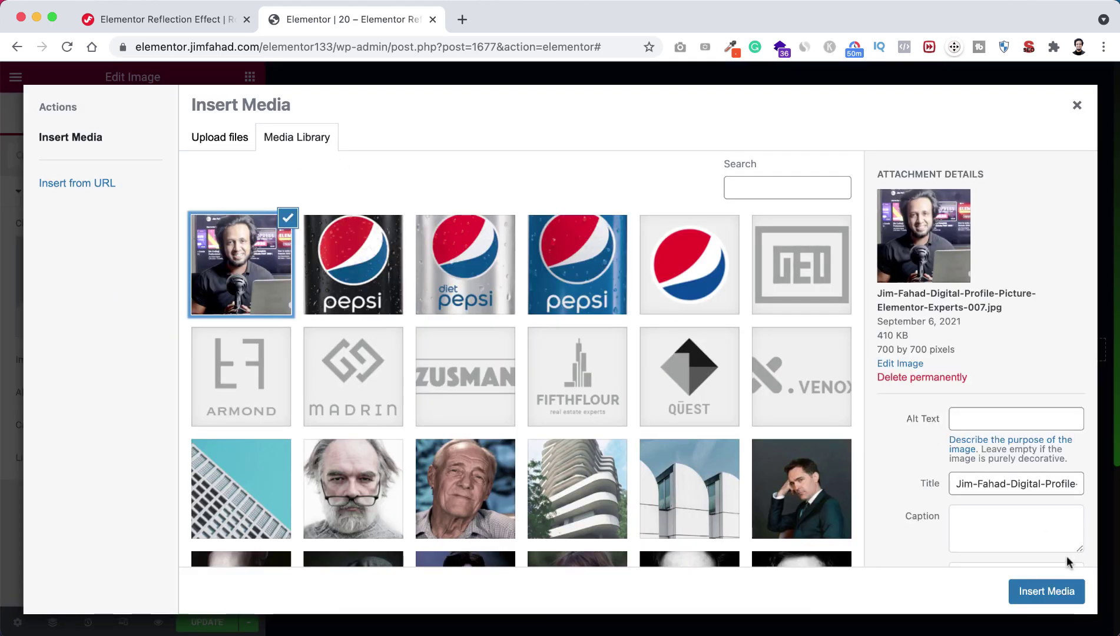
{"action": "left_click", "coordinate": [1045, 590]}
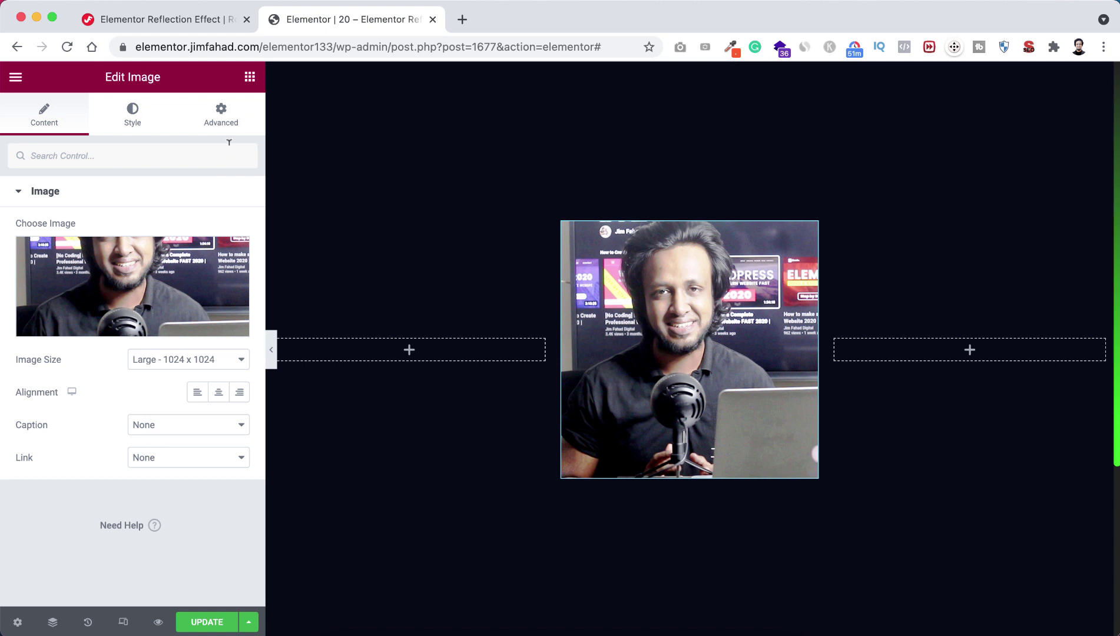
{"action": "left_click", "coordinate": [225, 115]}
Expand the Custom CSS section at the bottom of the image's Advanced settings.
{"action": "scroll", "coordinate": [176, 522], "scroll_direction": "down", "scroll_amount": 10}
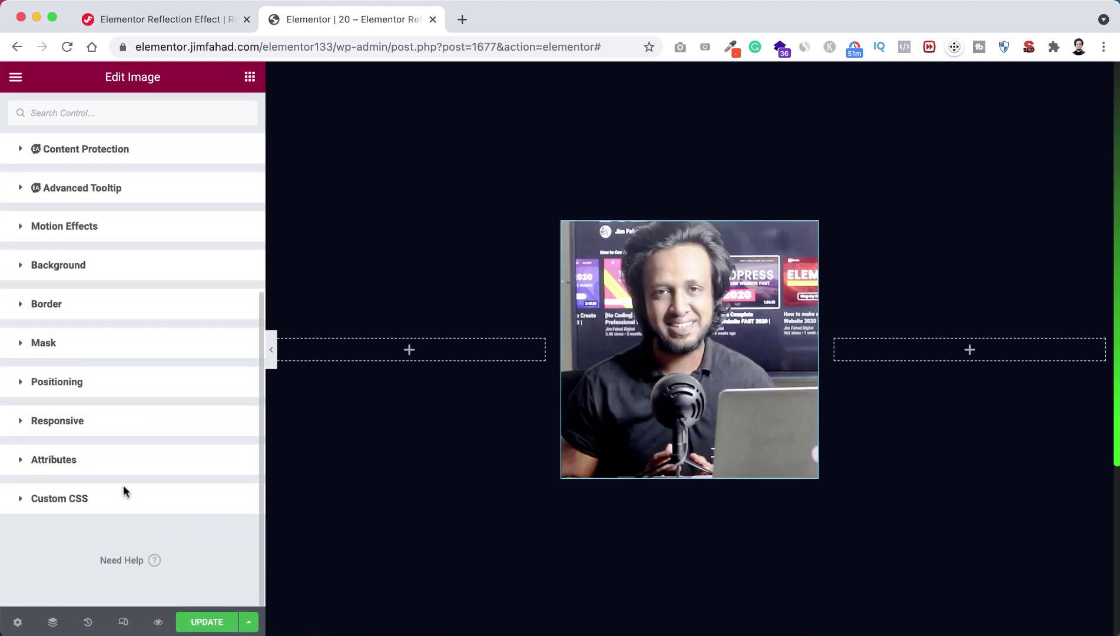
{"action": "left_click", "coordinate": [86, 498]}
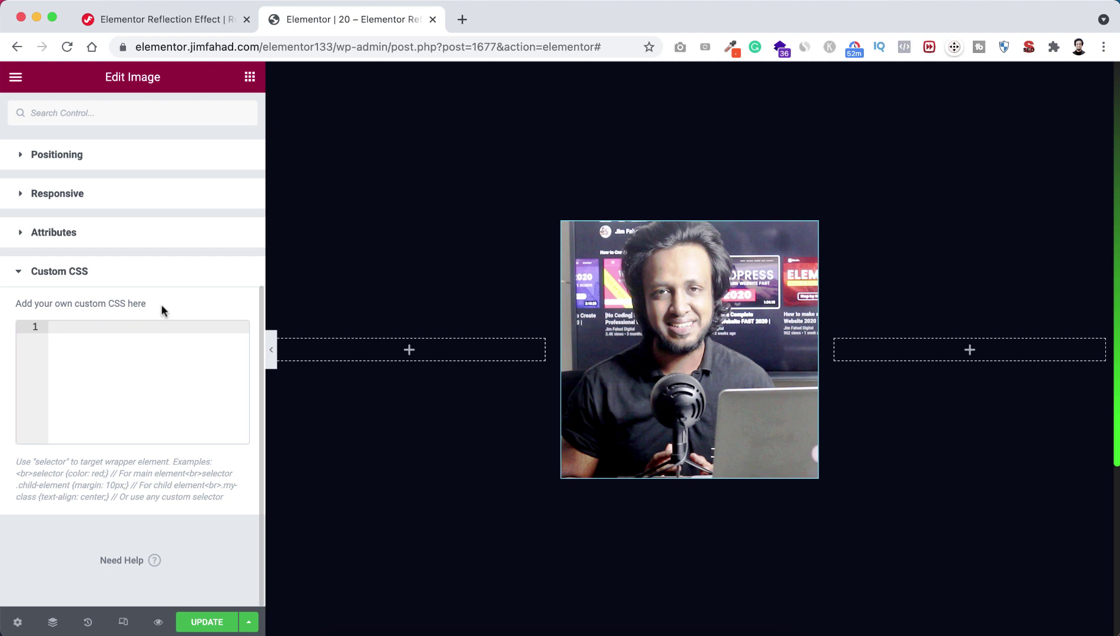
Copy the Reflection Effect CSS from the Jim Fahad Digital tutorial page and return to Elementor.
{"action": "left_click", "coordinate": [171, 19]}
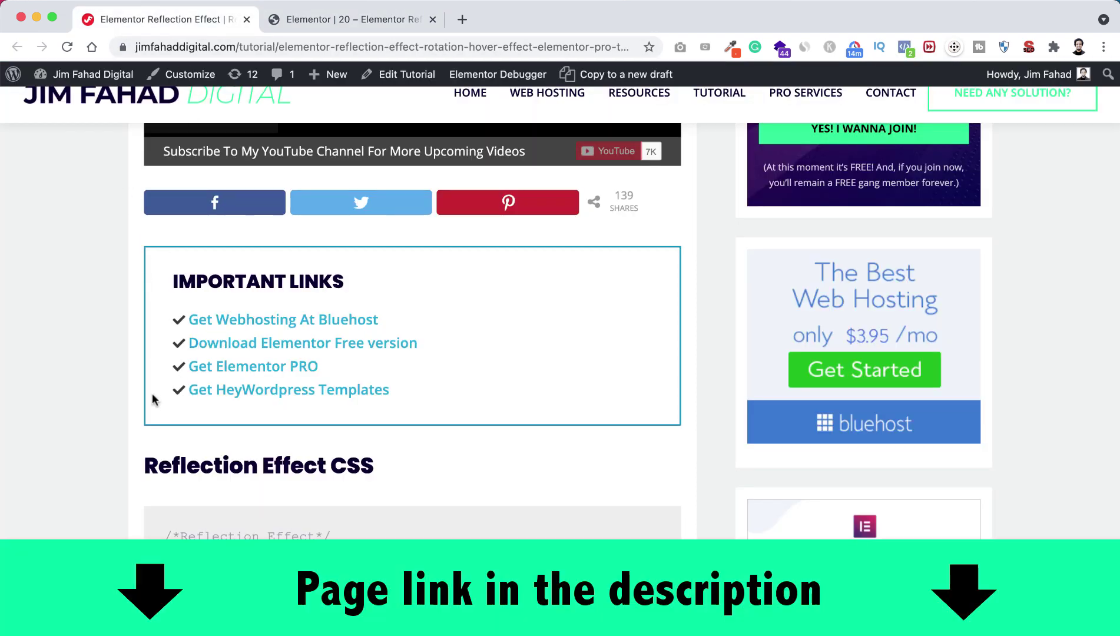
{"action": "scroll", "coordinate": [126, 453], "scroll_direction": "down", "scroll_amount": 3}
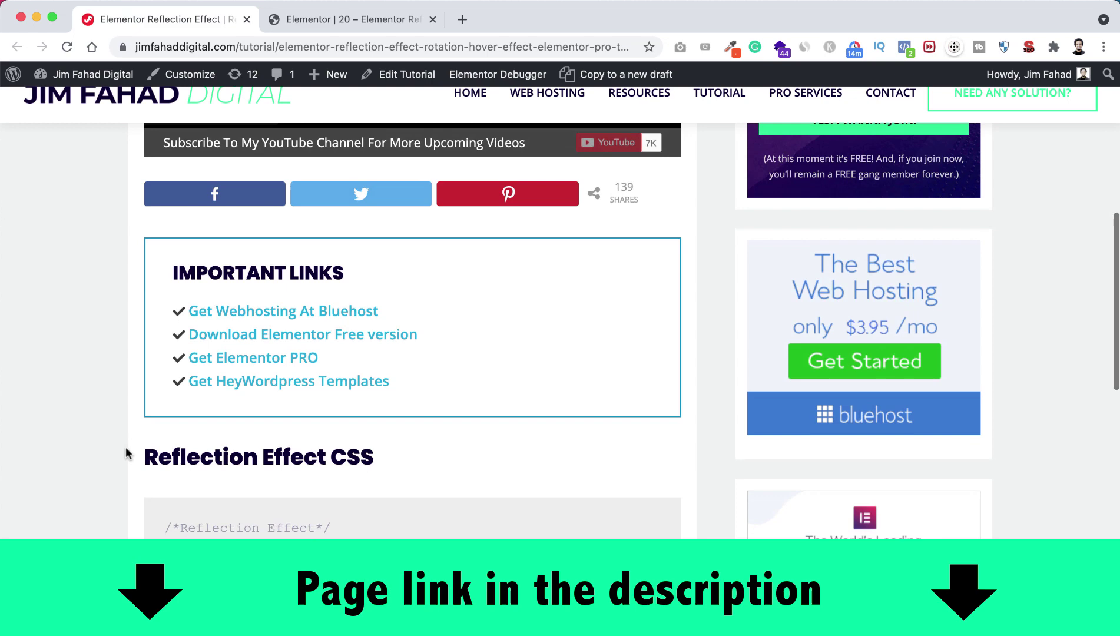
{"action": "scroll", "coordinate": [125, 450], "scroll_direction": "down", "scroll_amount": 1}
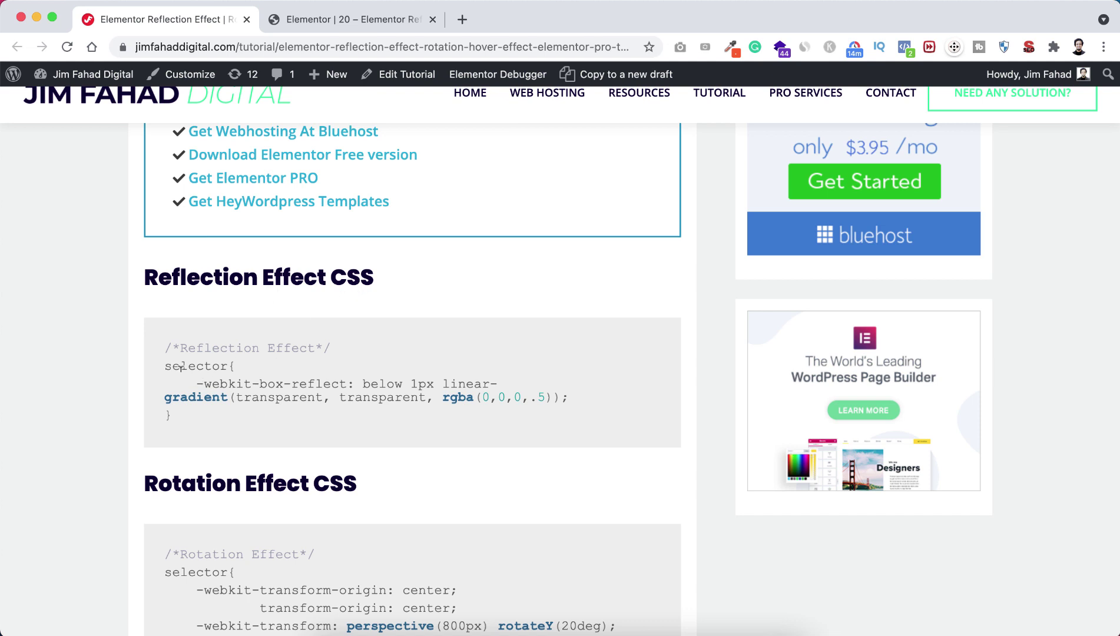
{"action": "left_click_drag", "start_coordinate": [167, 345], "coordinate": [188, 410]}
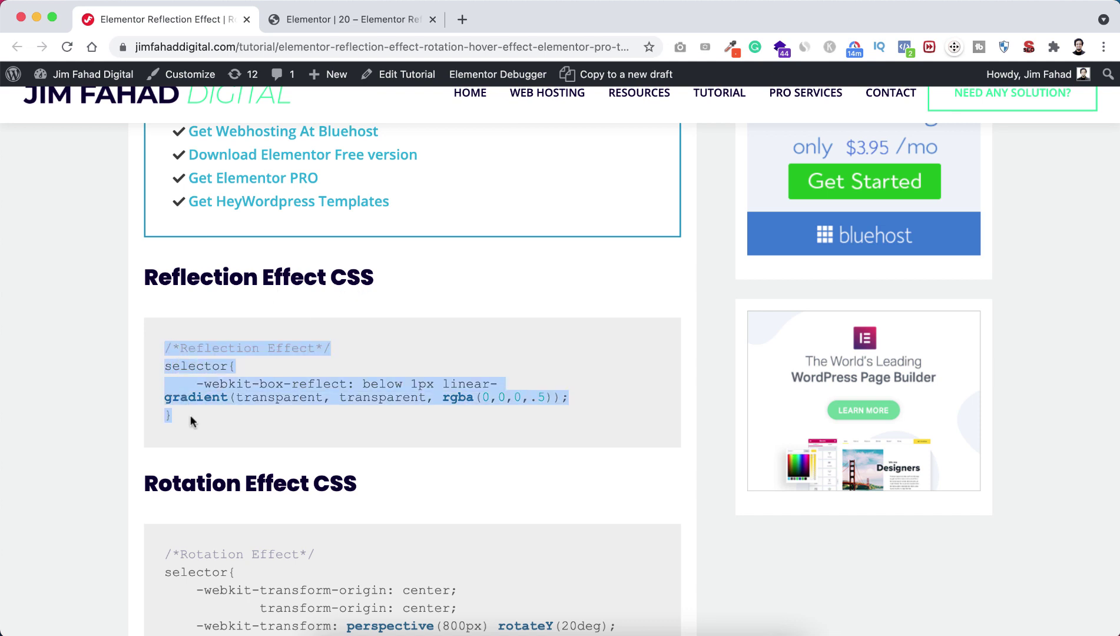
{"action": "left_click", "coordinate": [299, 26]}
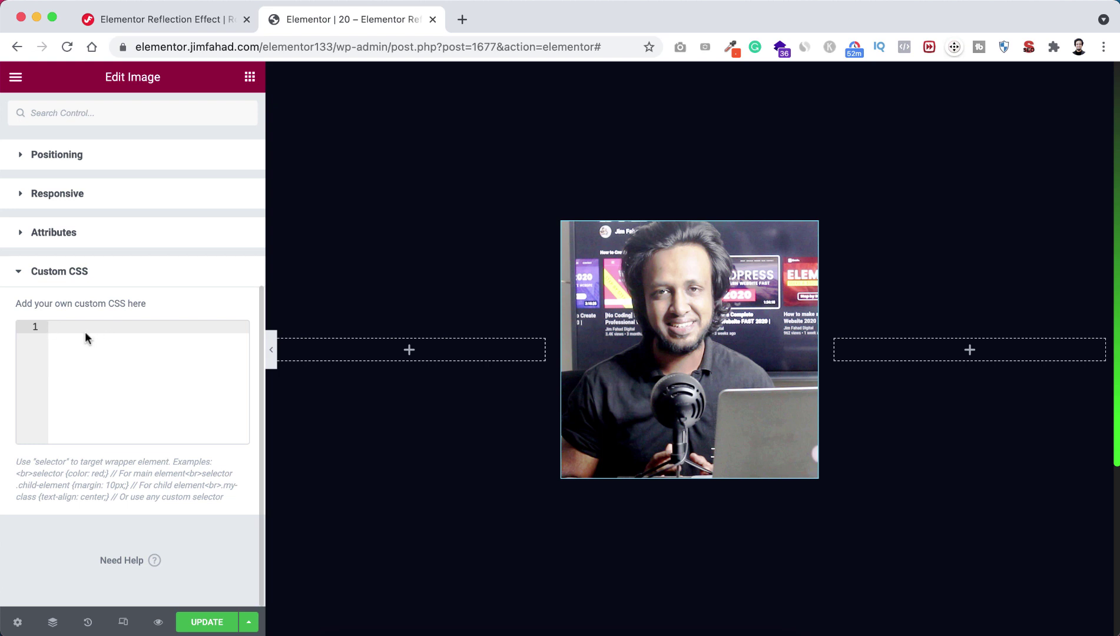
Paste the copied reflection code into the image's Custom CSS box.
{"action": "type", "text": "/*Reflection Effect*/ selector{     -webkit-box-reflect: below 1px linear-gradient(transparent, transparent, rgba(0,0,0,.5)); }"}
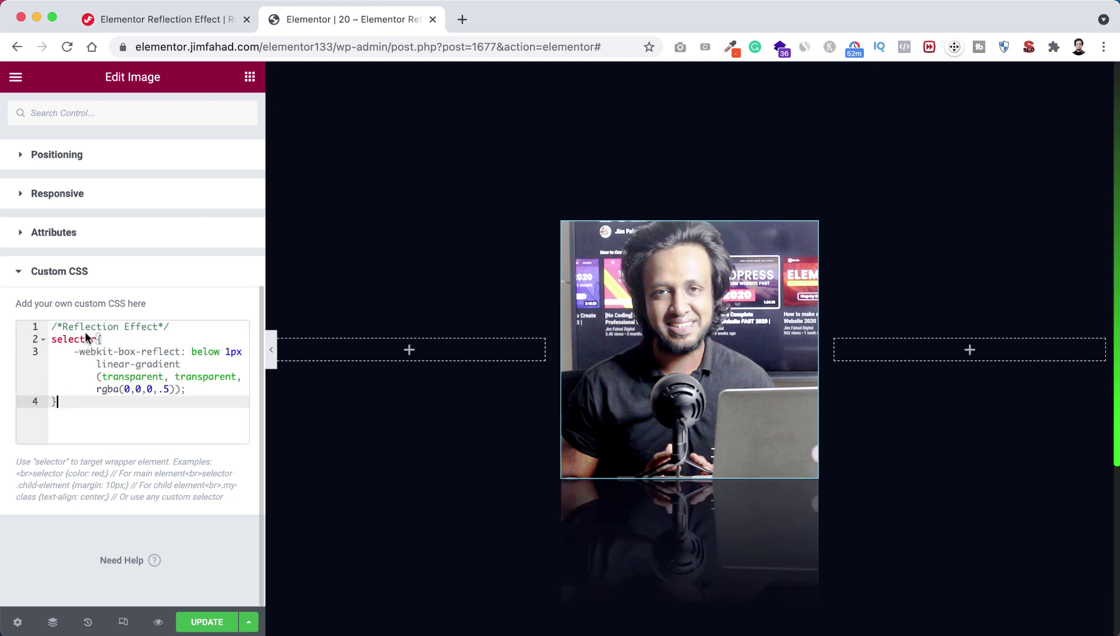
{"action": "double_click", "coordinate": [164, 388]}
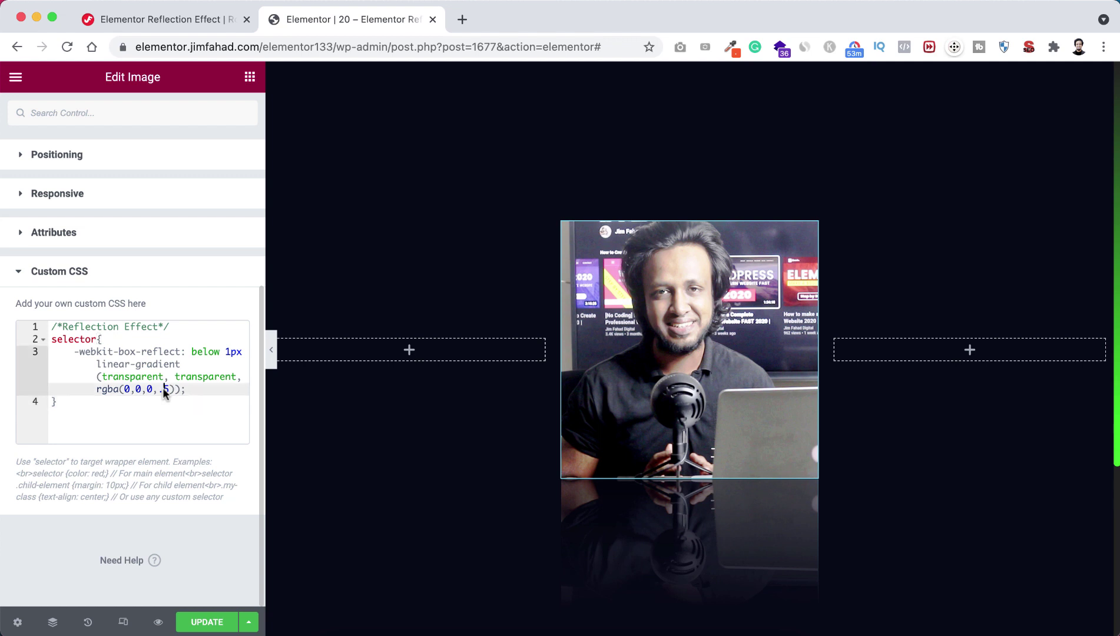
{"action": "type", "text": "2"}
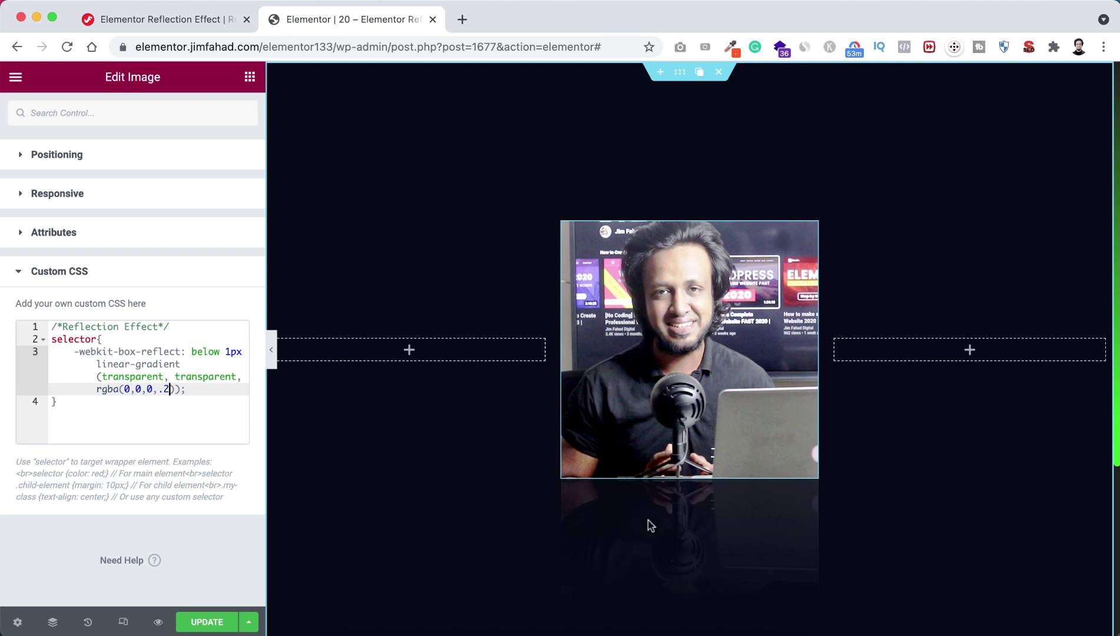
{"action": "left_click", "coordinate": [168, 389]}
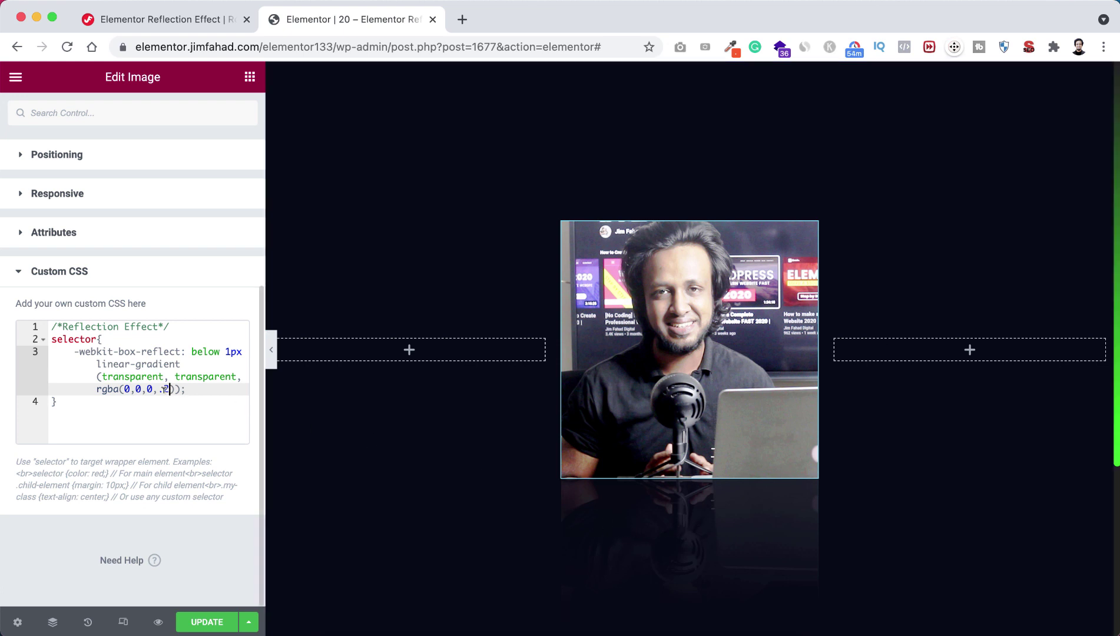
{"action": "double_click", "coordinate": [166, 389]}
{"action": "type", "text": "8"}
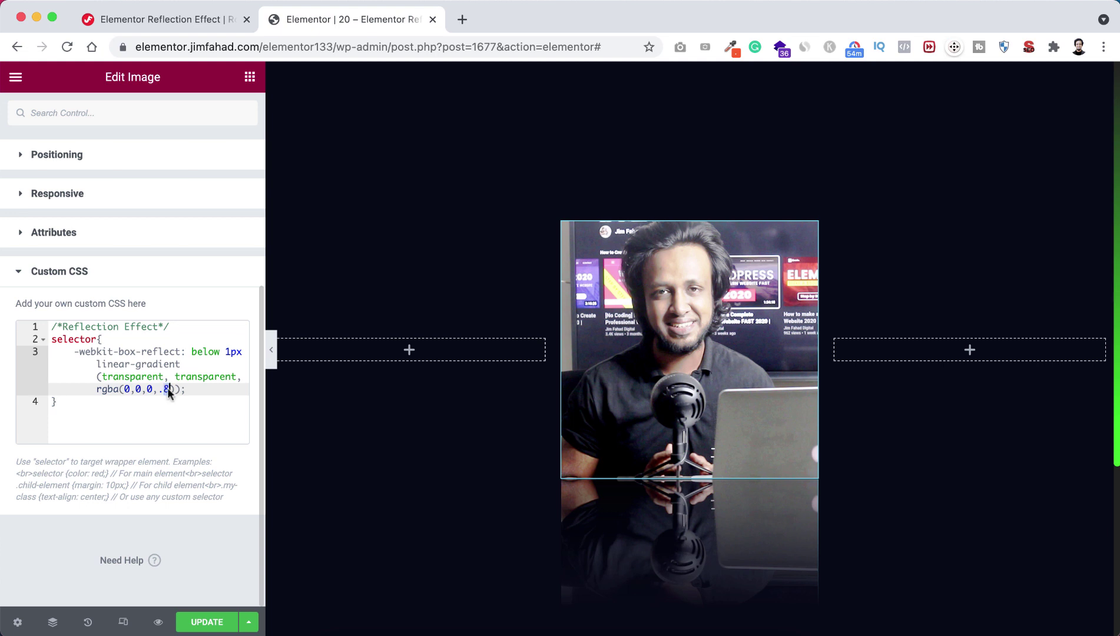
{"action": "type", "text": "5"}
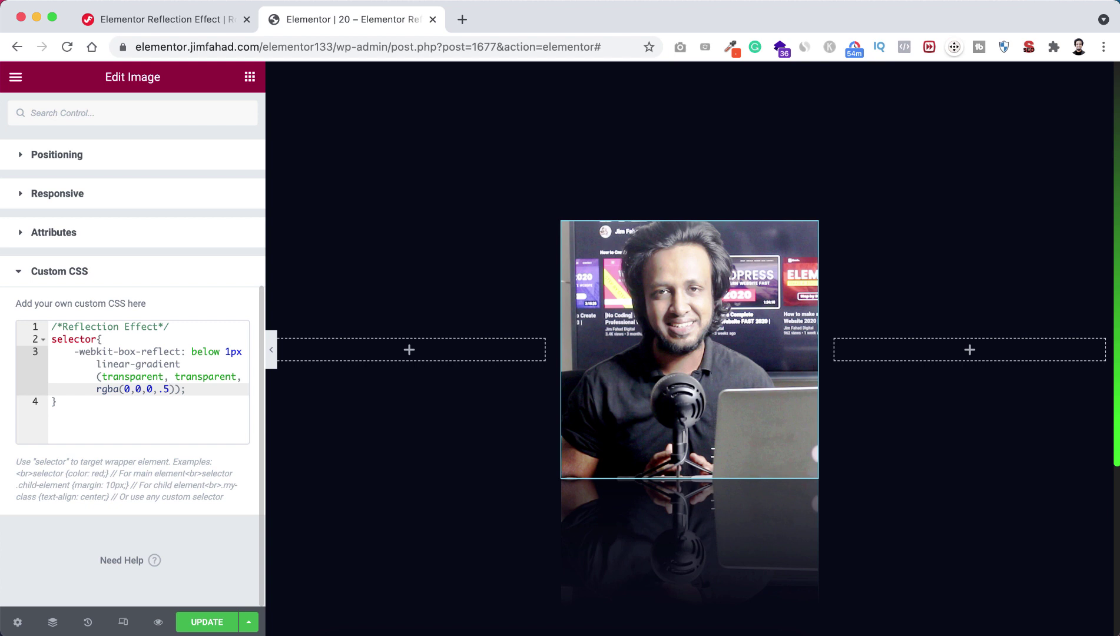
{"action": "left_click", "coordinate": [114, 421]}
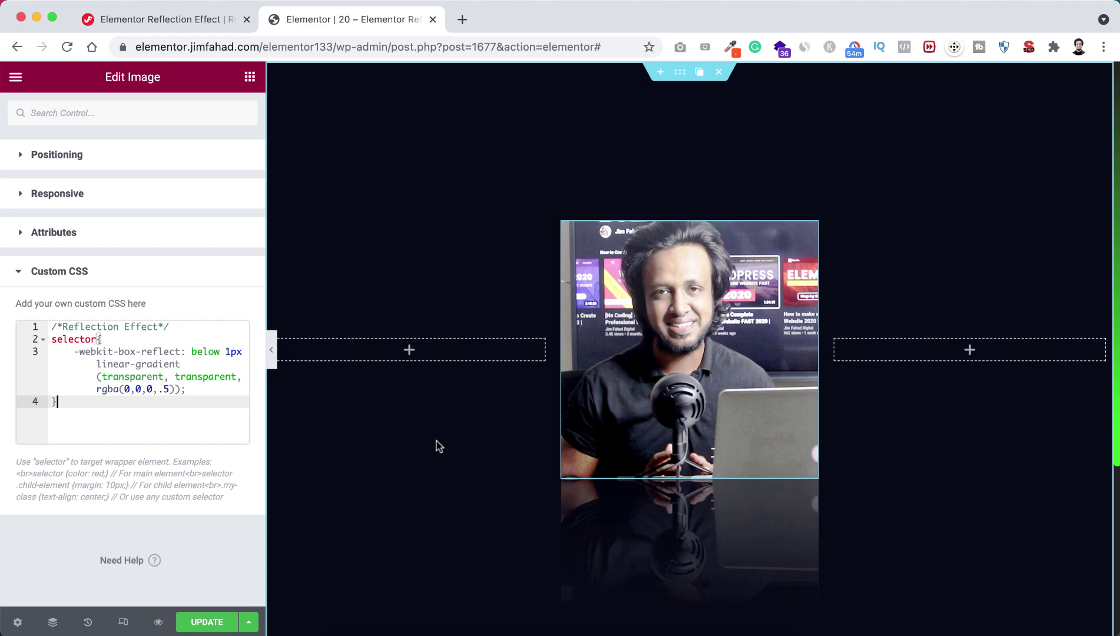
Select the Rotation Effect CSS block on the tutorial page and go back to the Elementor tab.
{"action": "left_click", "coordinate": [188, 20]}
{"action": "scroll", "coordinate": [166, 466], "scroll_direction": "down", "scroll_amount": 3}
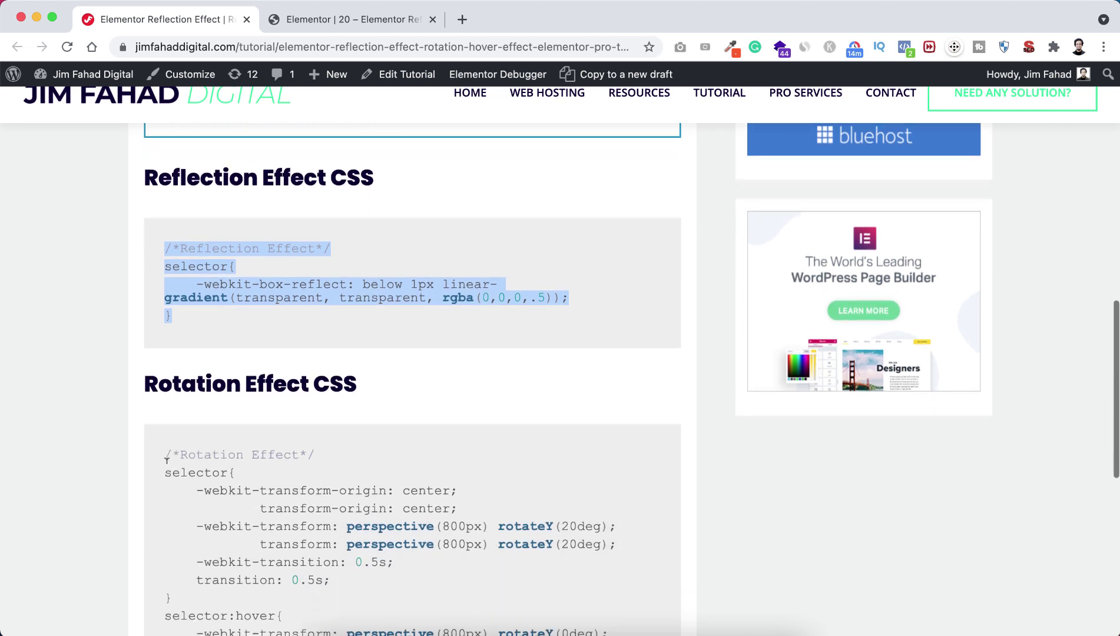
{"action": "scroll", "coordinate": [198, 530], "scroll_direction": "down", "scroll_amount": 5}
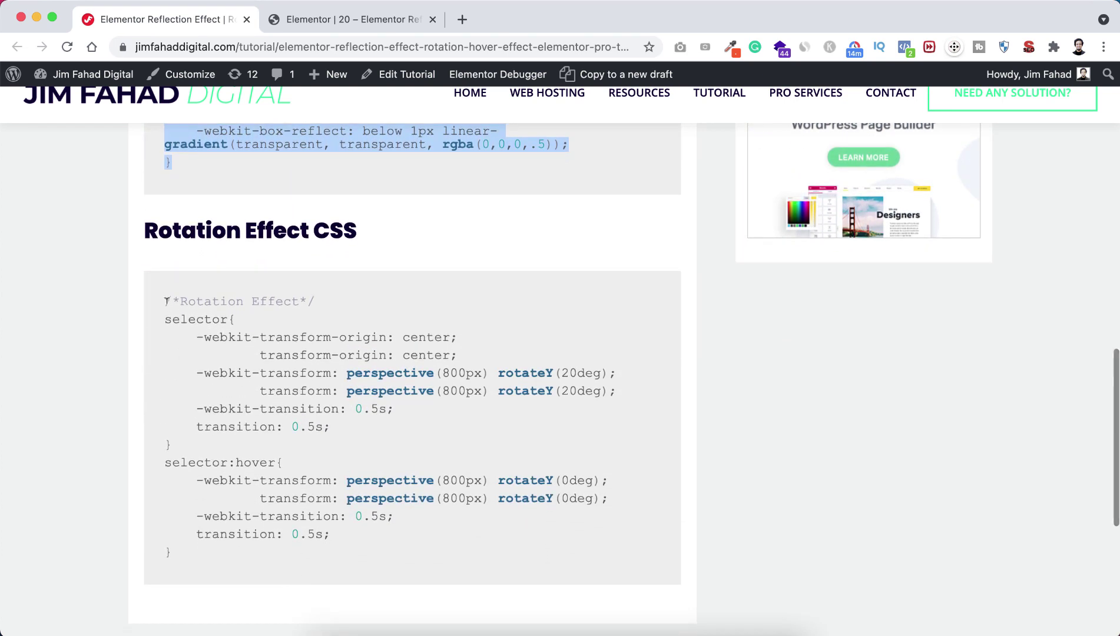
{"action": "left_click_drag", "start_coordinate": [167, 301], "coordinate": [212, 558]}
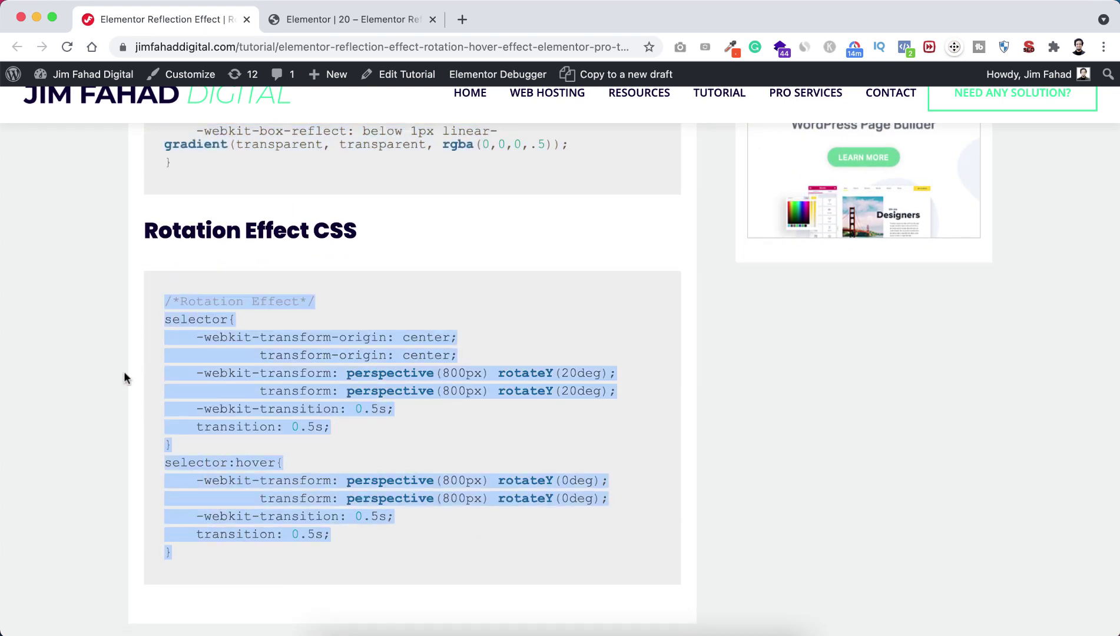
{"action": "left_click", "coordinate": [340, 22]}
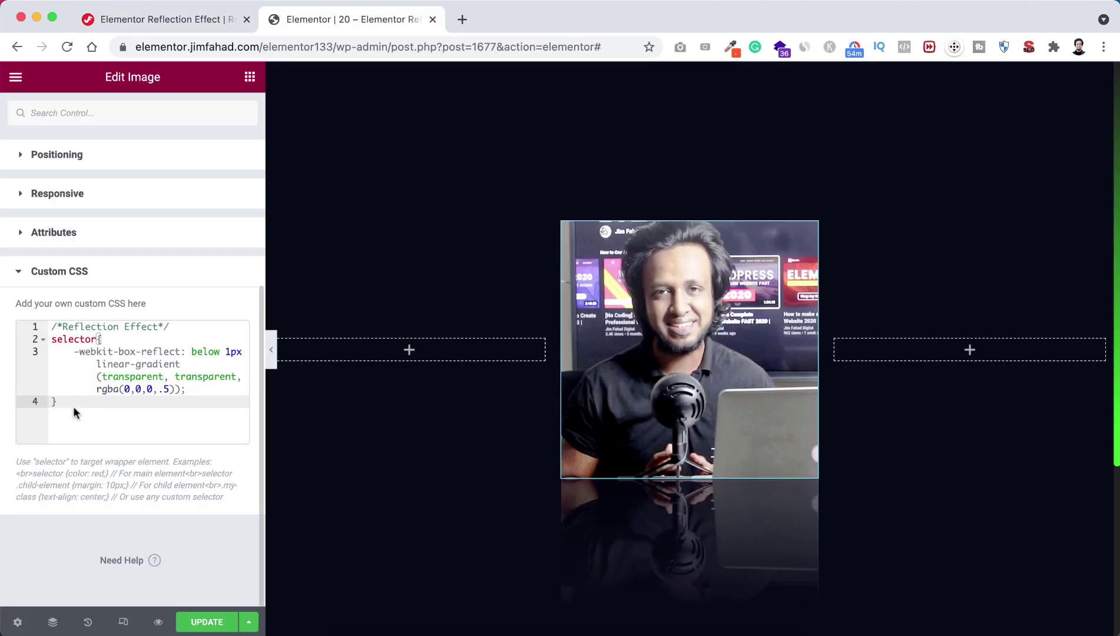
Paste the Rotation Effect CSS on a new line after the reflection rule and collapse the panel to preview.
{"action": "key", "text": "Return"}
{"action": "key", "text": "Return"}
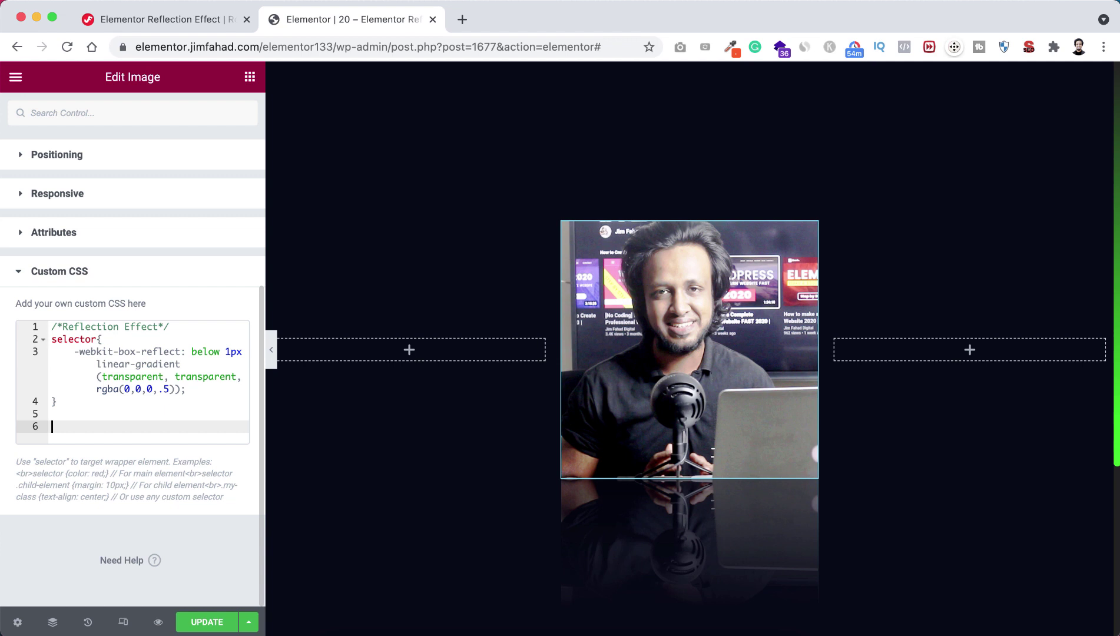
{"action": "key", "text": "super+v"}
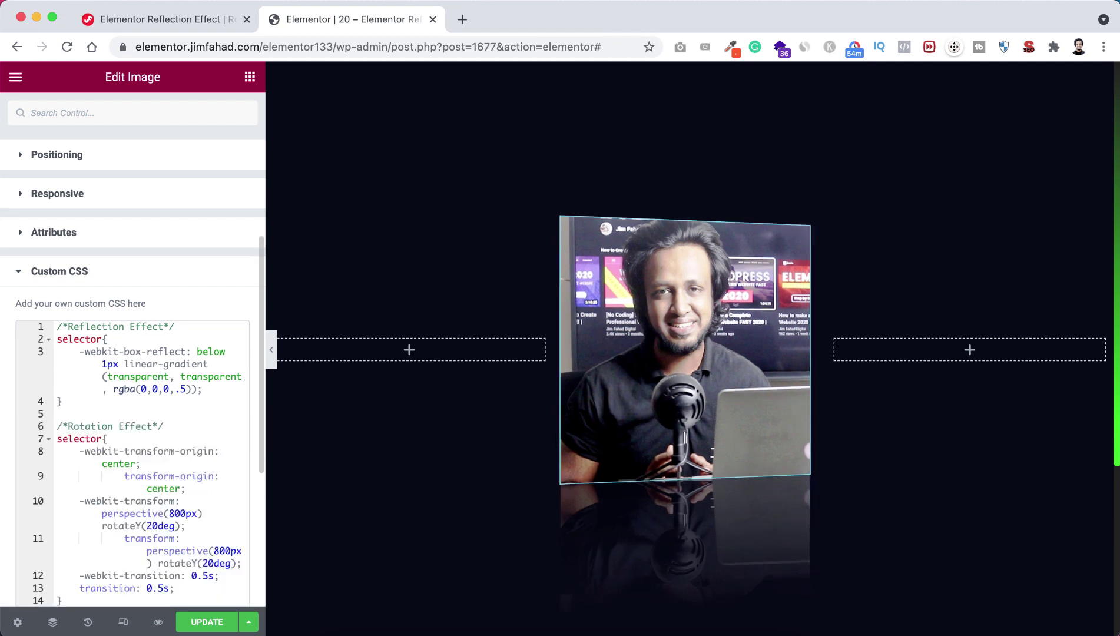
{"action": "scroll", "coordinate": [128, 464], "scroll_direction": "down", "scroll_amount": 2}
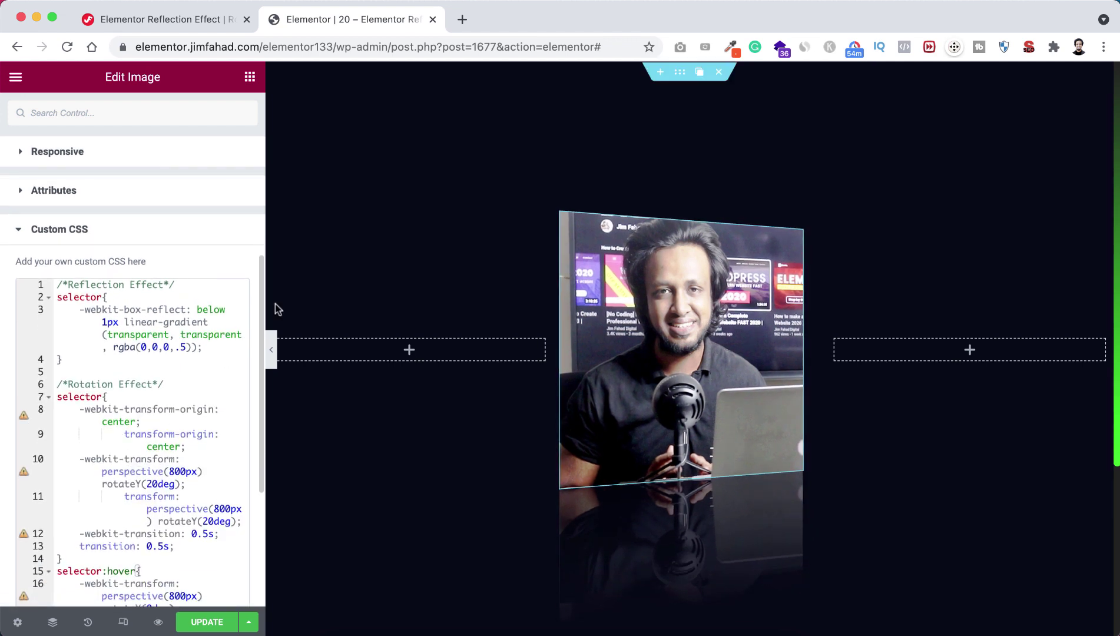
{"action": "left_click", "coordinate": [274, 350]}
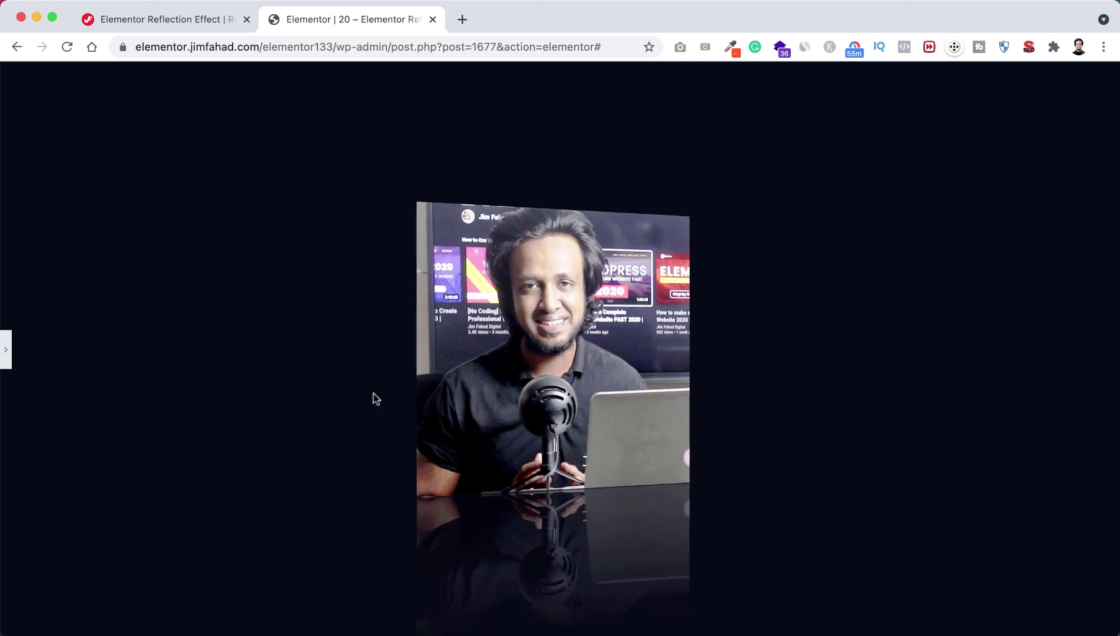
Reopen the image's editing panel and drag it wider so the CSS lines don't wrap.
{"action": "left_click", "coordinate": [6, 352]}
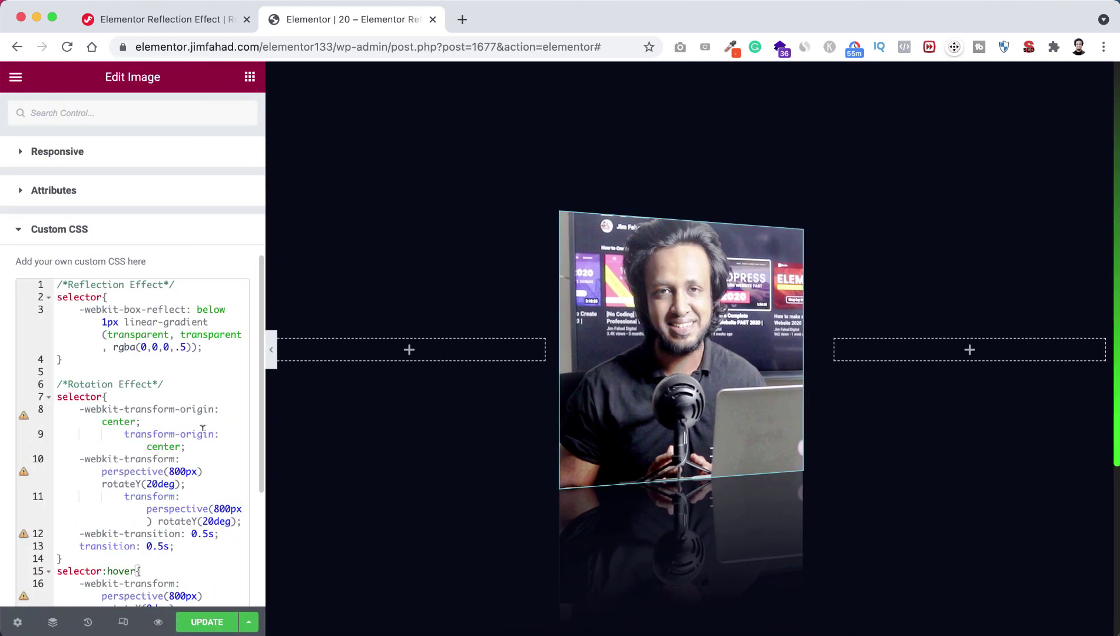
{"action": "scroll", "coordinate": [201, 425], "scroll_direction": "down", "scroll_amount": 5}
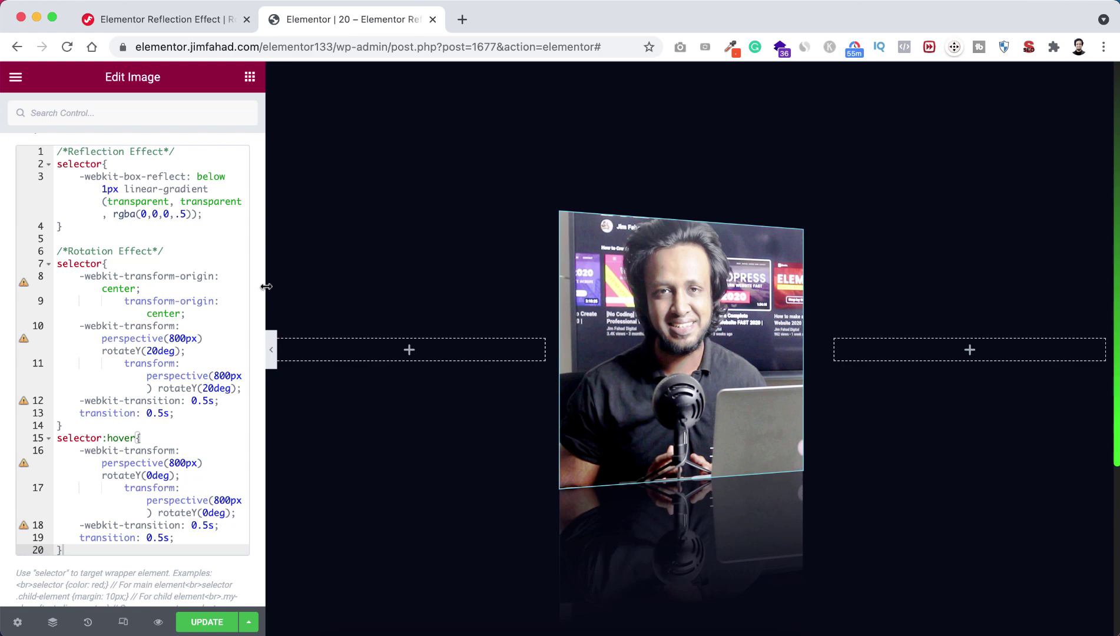
{"action": "left_click_drag", "start_coordinate": [266, 286], "coordinate": [423, 280]}
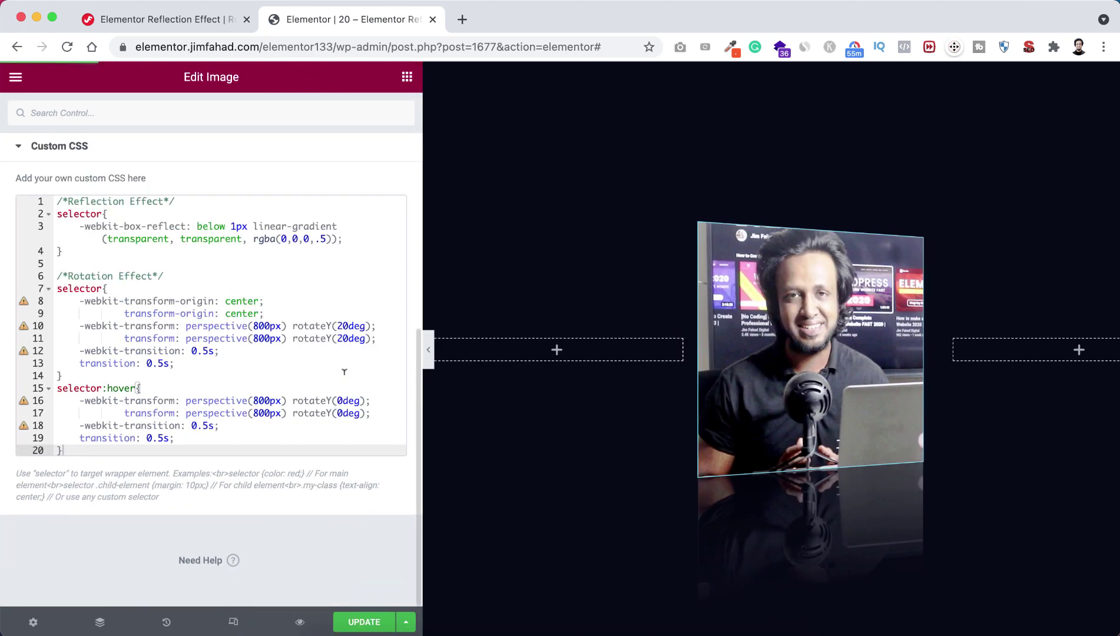
Change the perspective on lines 10 and 11 from 800px to 200px and preview the tilt.
{"action": "left_click", "coordinate": [253, 326]}
{"action": "key", "text": "Delete"}
{"action": "type", "text": "2"}
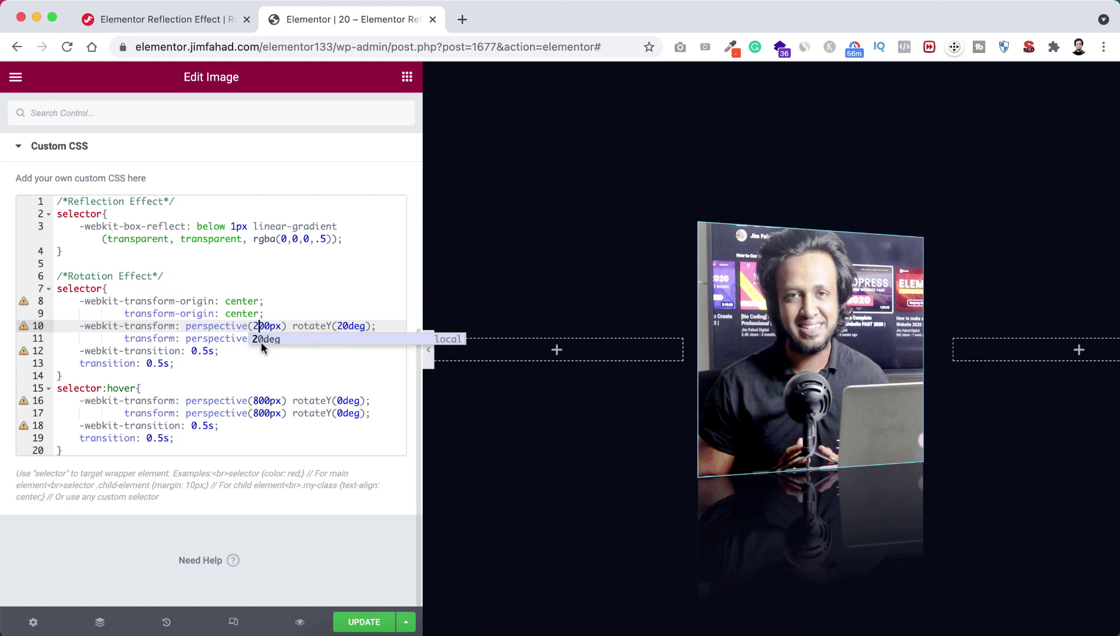
{"action": "left_click", "coordinate": [260, 344]}
{"action": "left_click", "coordinate": [254, 338]}
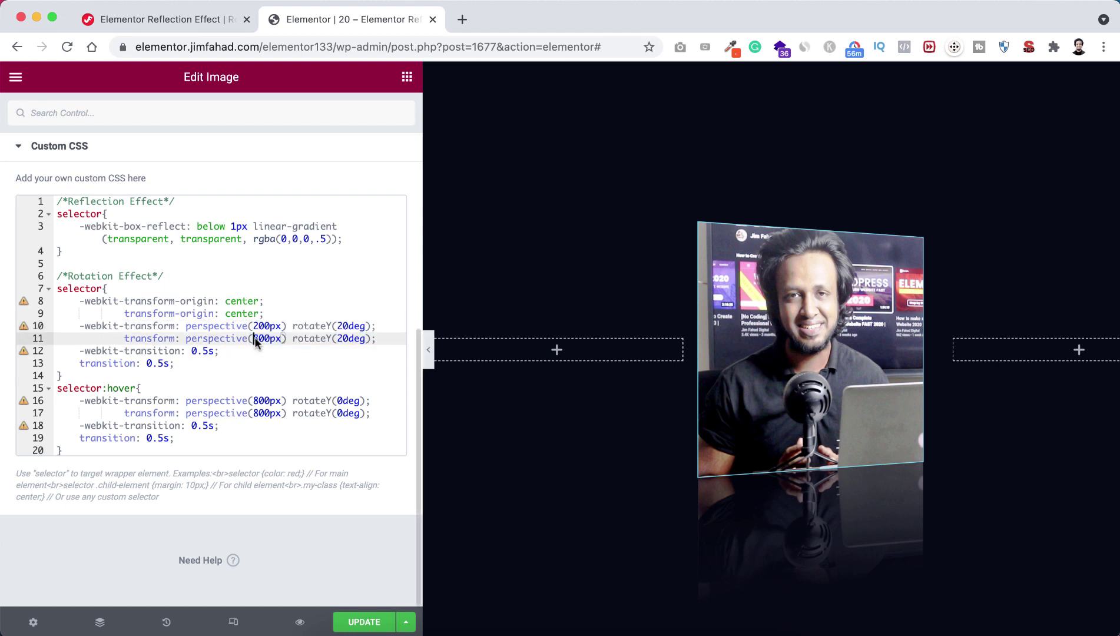
{"action": "key", "text": "Delete"}
{"action": "type", "text": "2"}
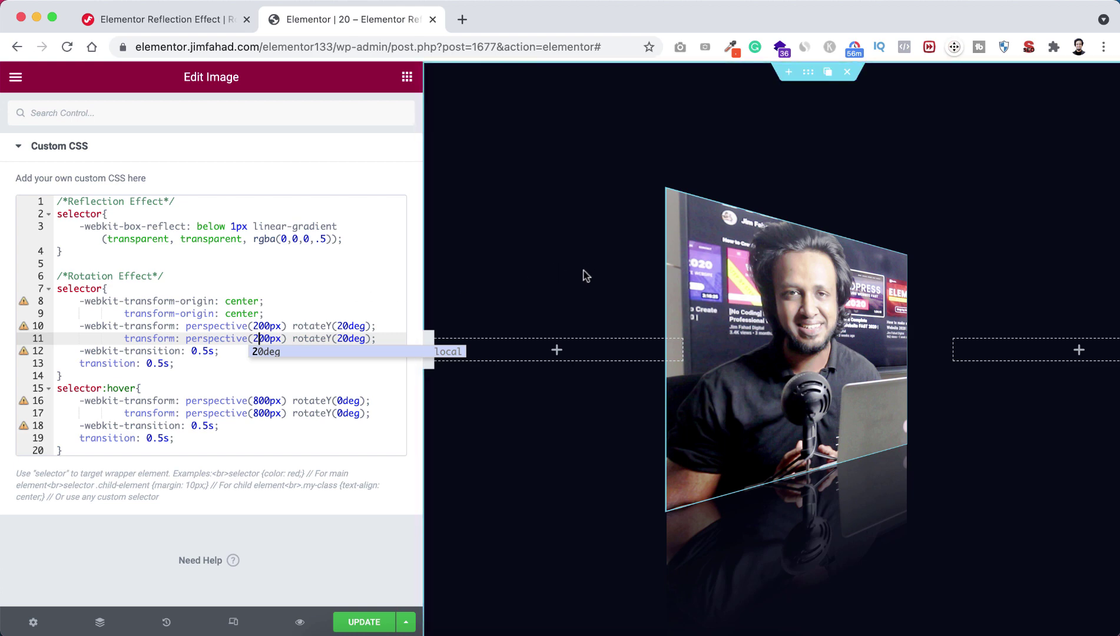
{"action": "left_click", "coordinate": [431, 342]}
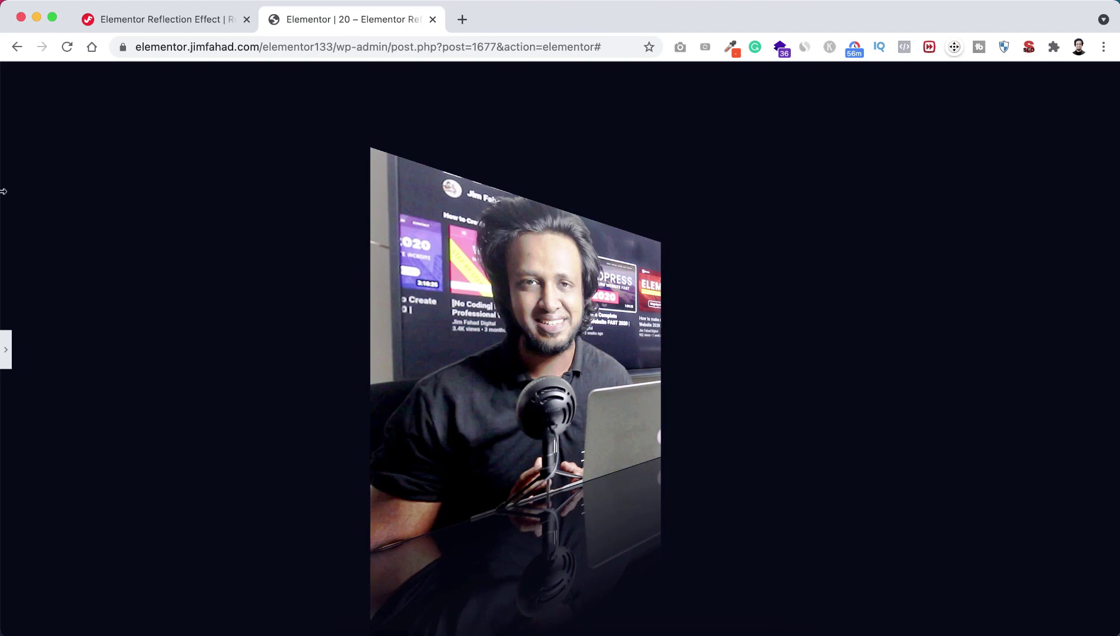
Change rotateY on lines 10 and 11 from 20deg to 50deg and preview the steeper twist.
{"action": "left_click", "coordinate": [5, 347]}
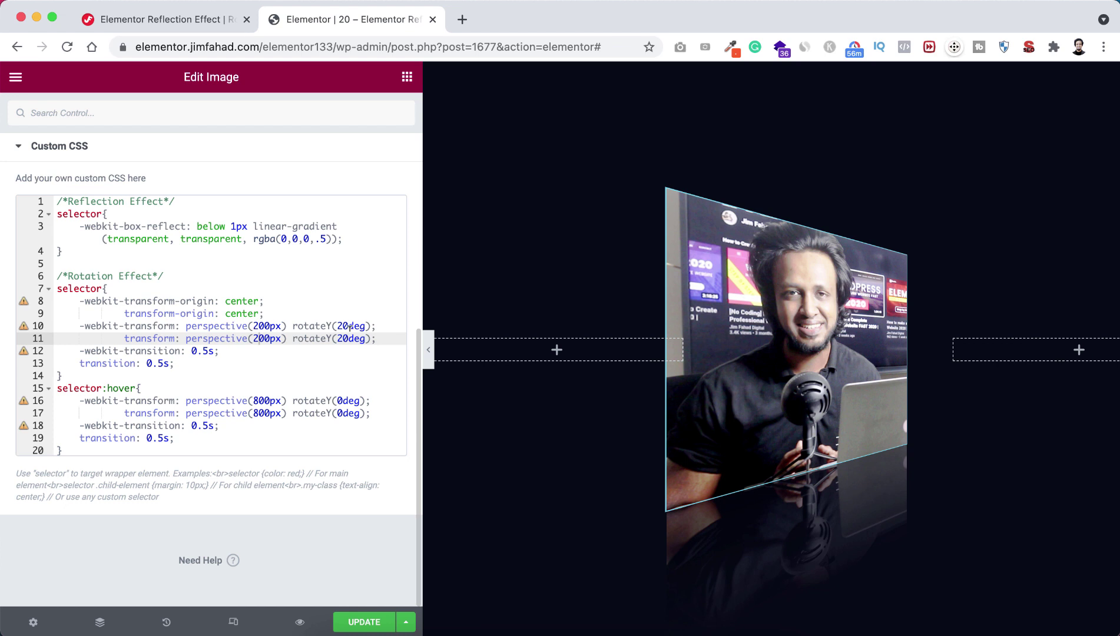
{"action": "left_click_drag", "start_coordinate": [336, 325], "coordinate": [342, 326]}
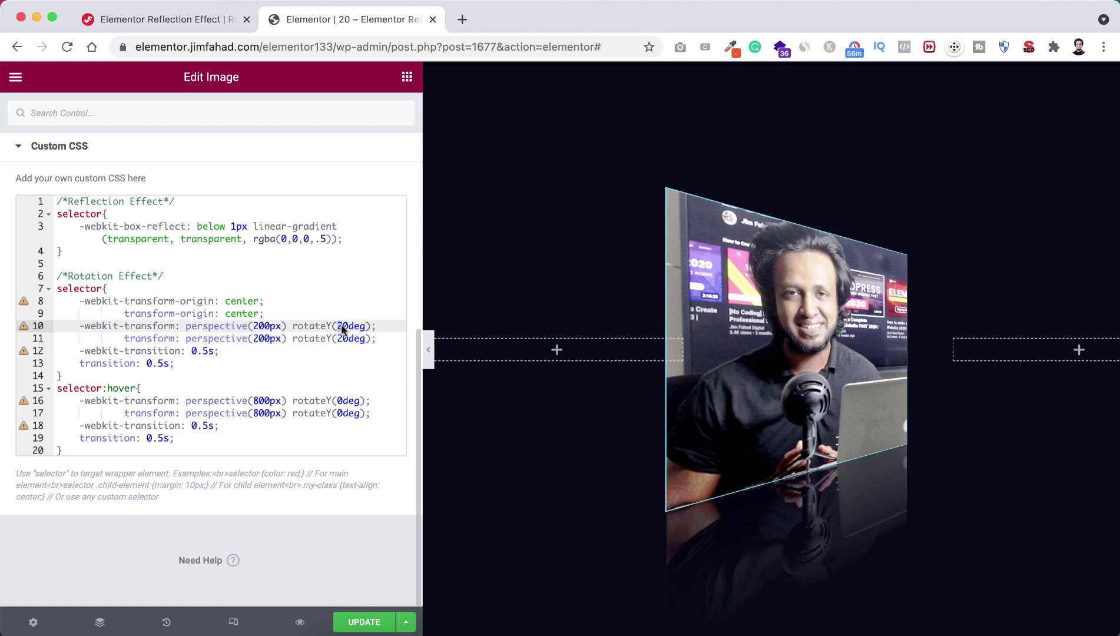
{"action": "type", "text": "5"}
{"action": "left_click", "coordinate": [340, 354]}
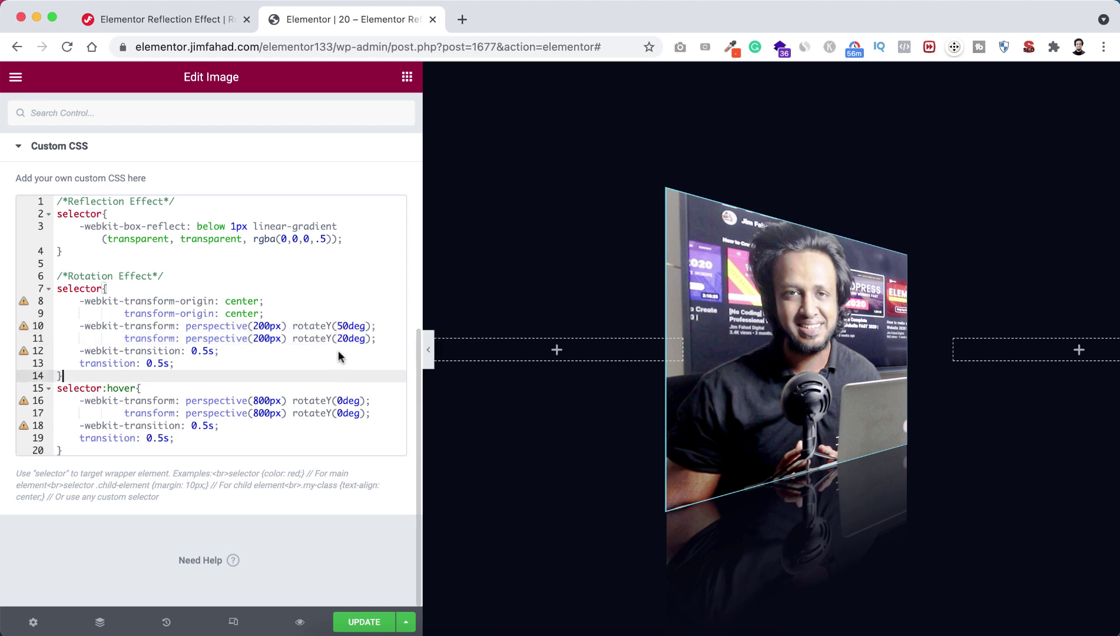
{"action": "left_click", "coordinate": [339, 340]}
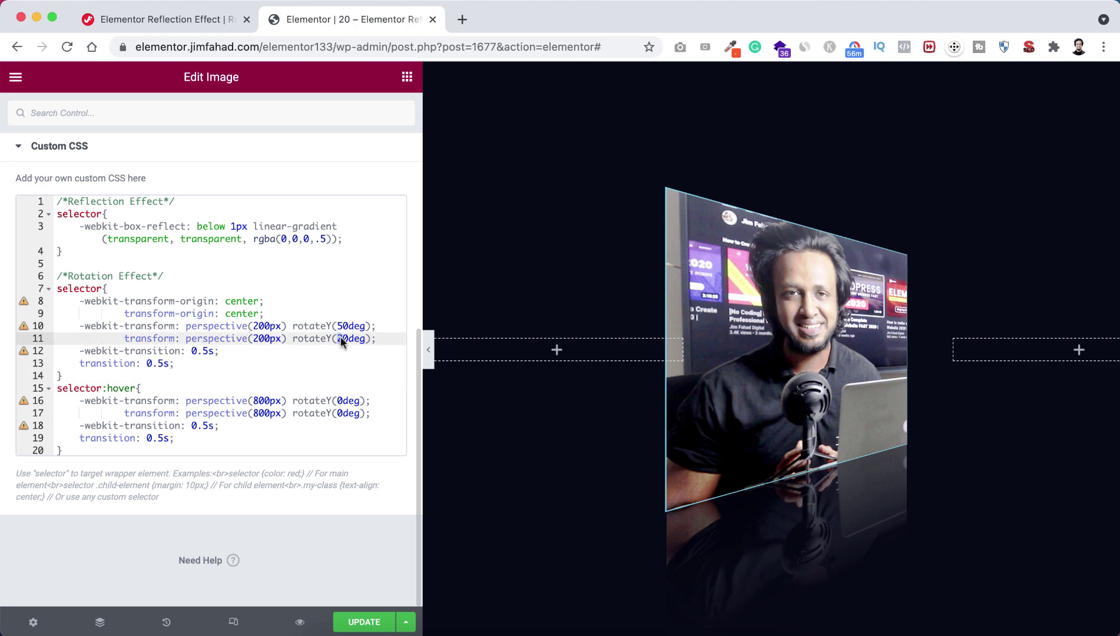
{"action": "type", "text": "5"}
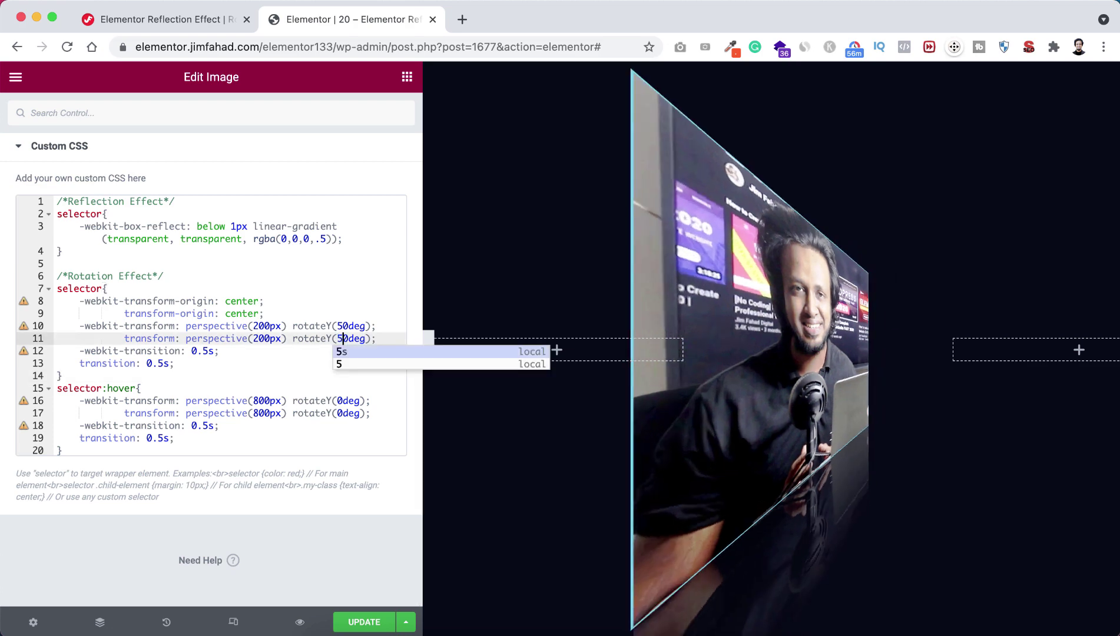
{"action": "left_click", "coordinate": [380, 325]}
{"action": "left_click", "coordinate": [428, 349]}
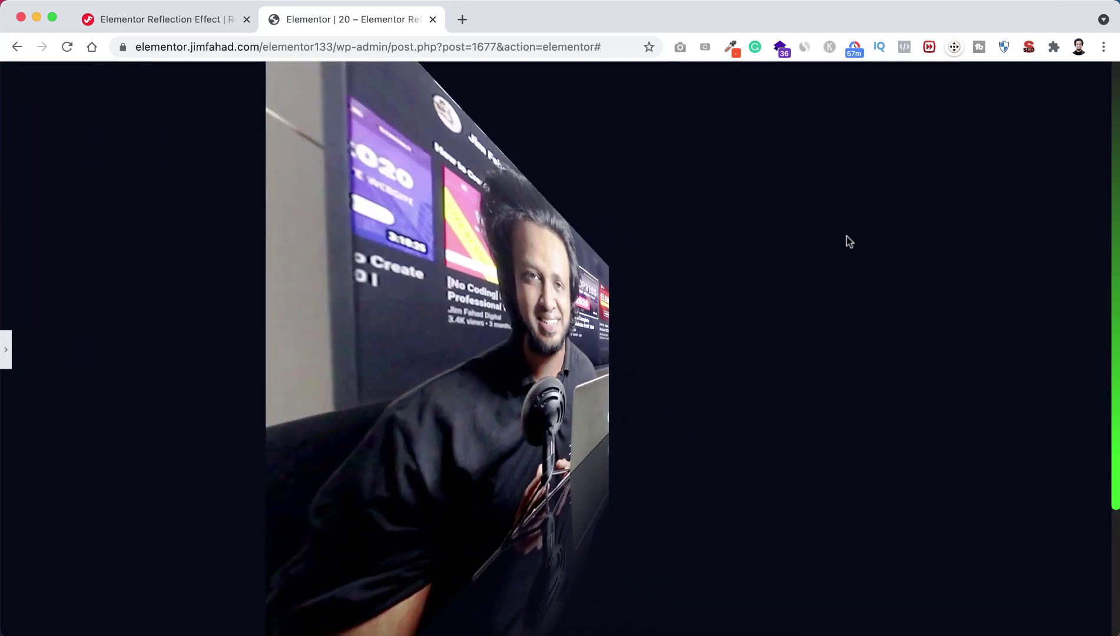
{"action": "left_click", "coordinate": [5, 349]}
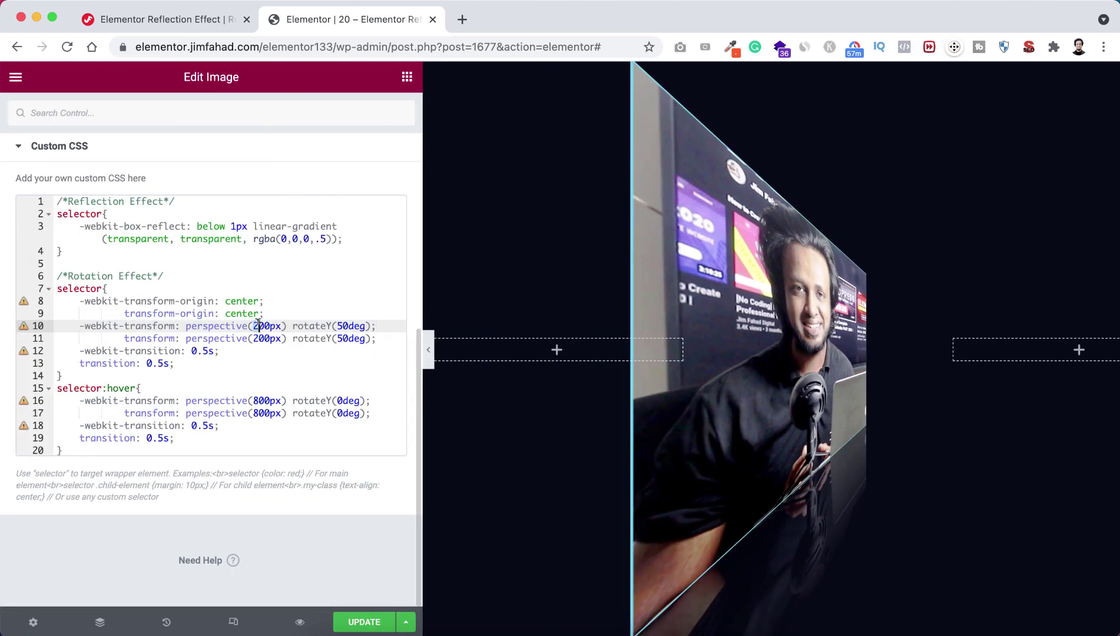
Edit lines 10 and 11 back from 200px to 800px and from 50deg to 20deg.
{"action": "left_click", "coordinate": [254, 338]}
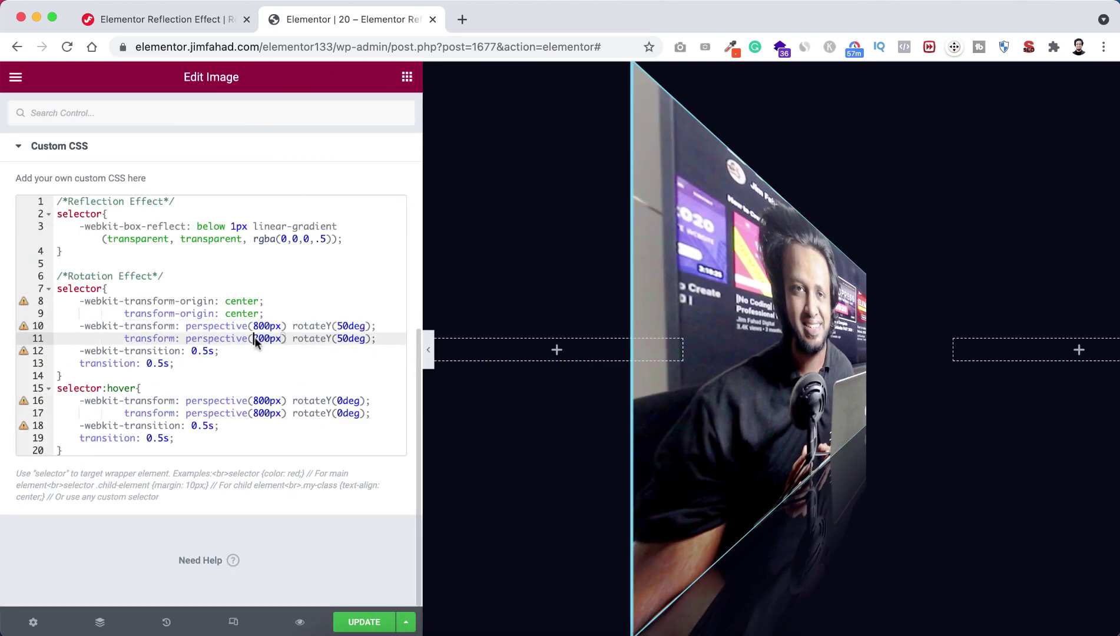
{"action": "type", "text": "8"}
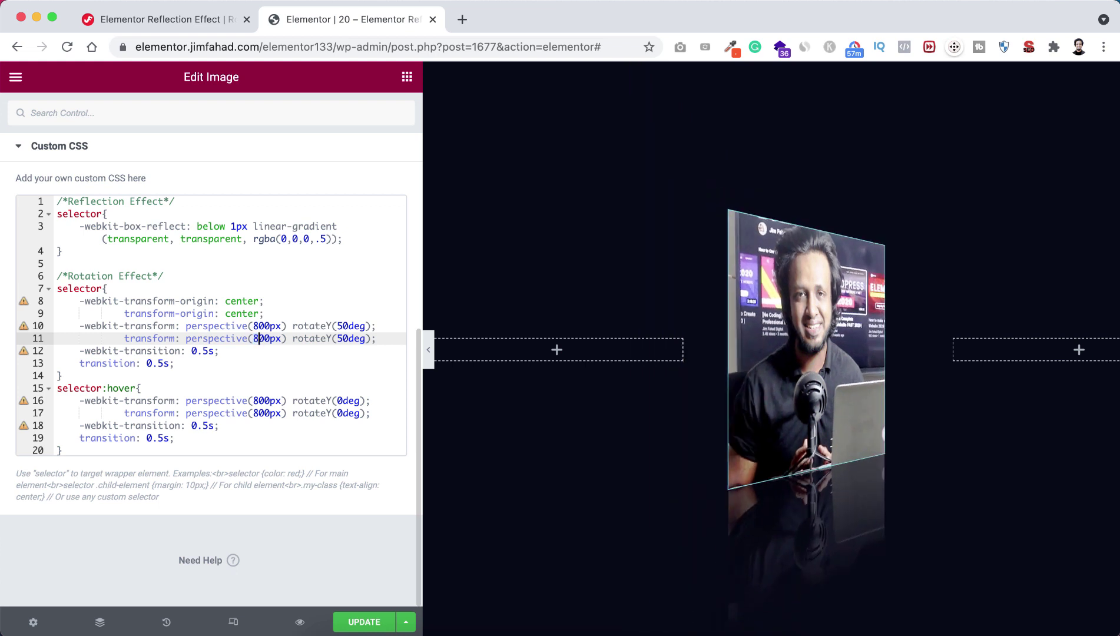
{"action": "left_click", "coordinate": [340, 325]}
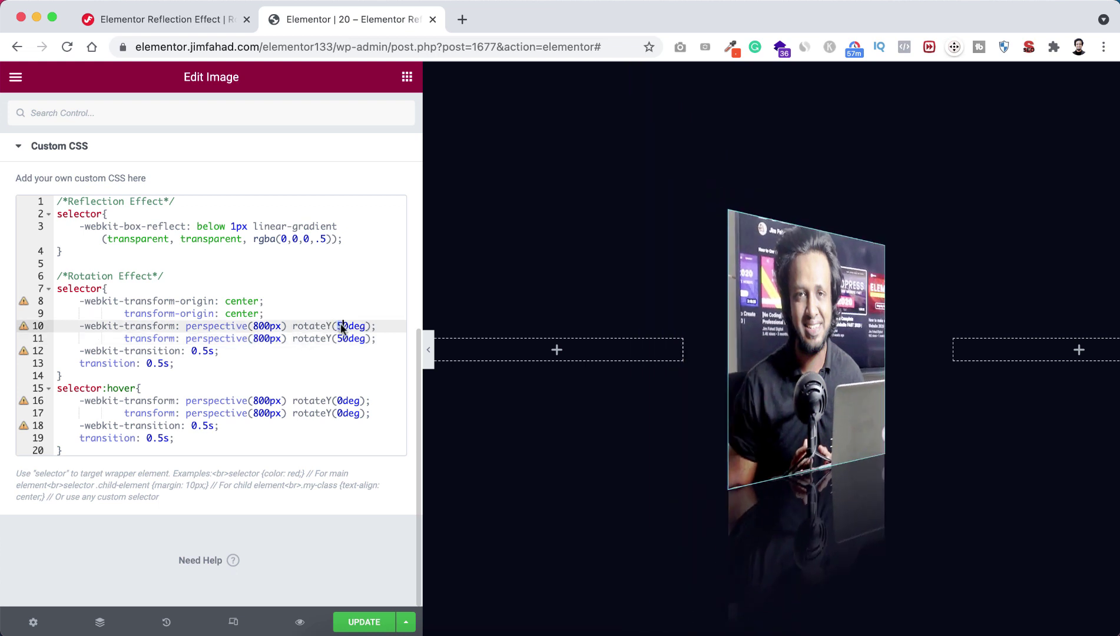
{"action": "left_click", "coordinate": [337, 338]}
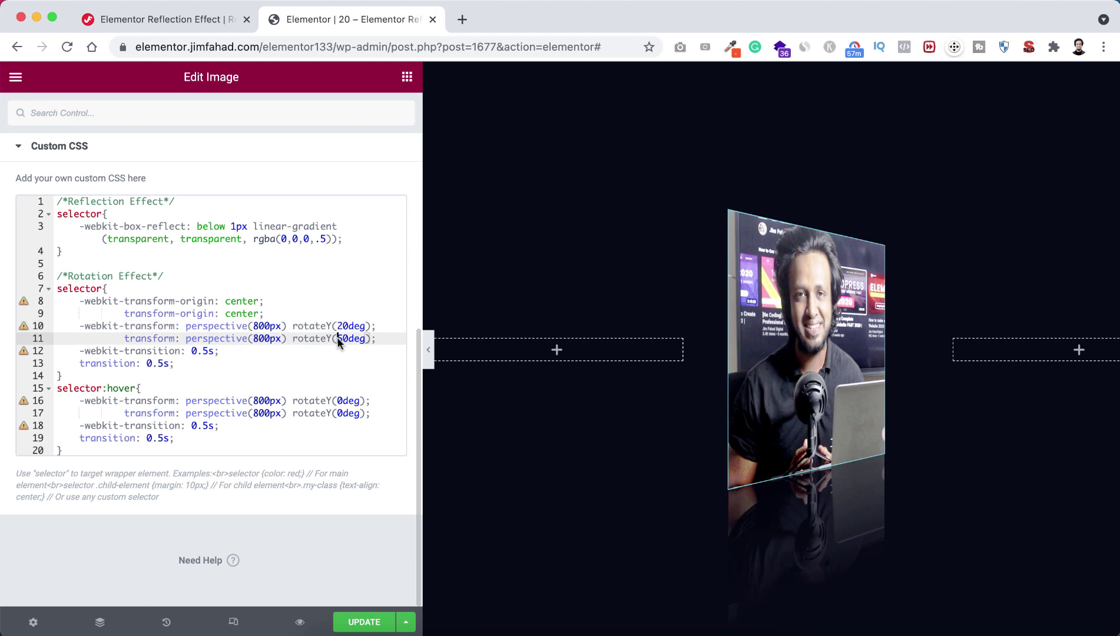
{"action": "key", "text": "Delete"}
{"action": "type", "text": "2"}
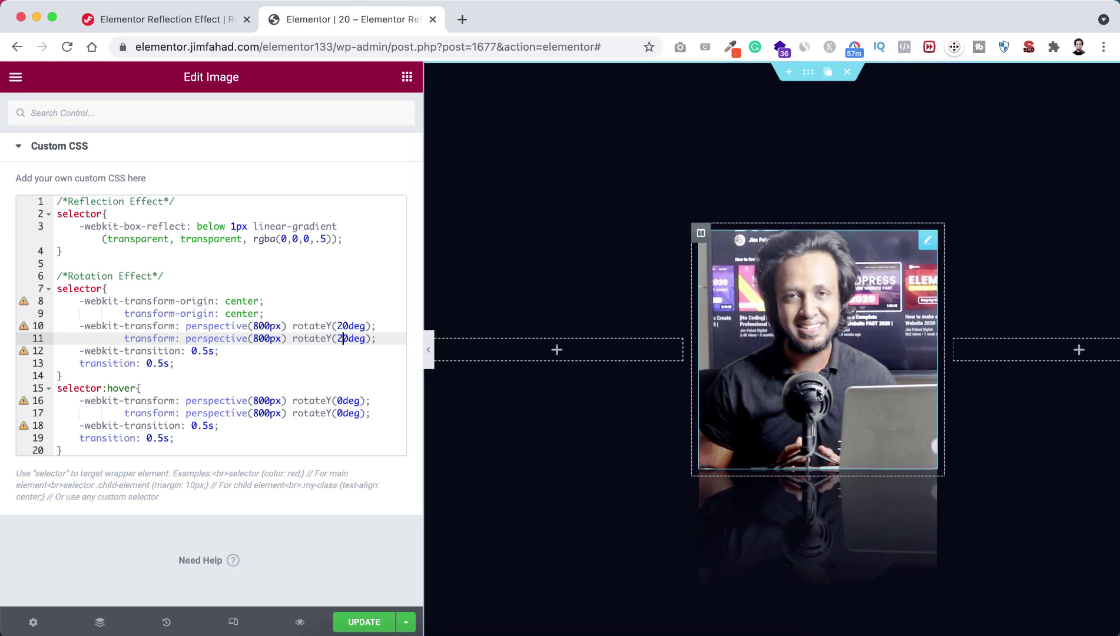
Restore the panel width, save the page, and hide the panel to preview the tilted, reflected portrait.
{"action": "left_click_drag", "start_coordinate": [423, 450], "coordinate": [277, 458]}
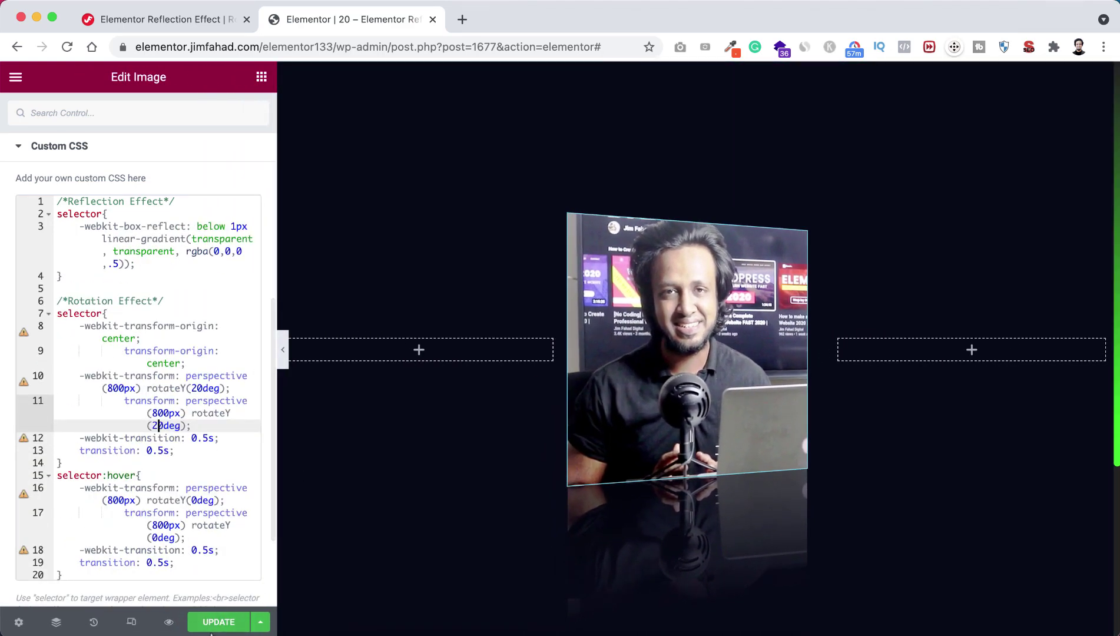
{"action": "left_click", "coordinate": [214, 620]}
{"action": "left_click", "coordinate": [283, 351]}
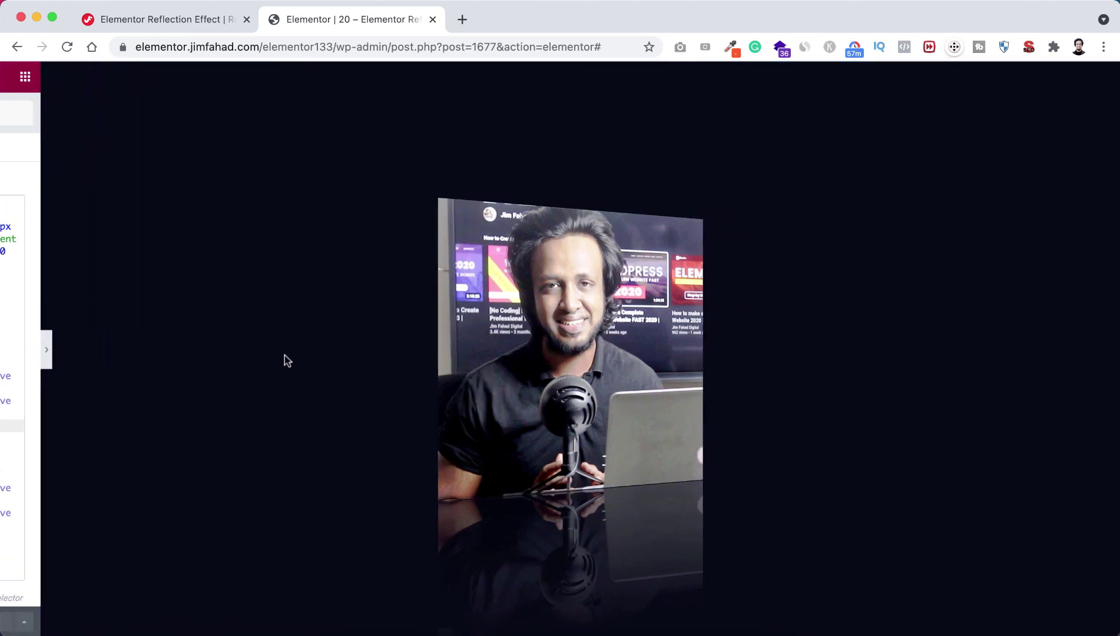